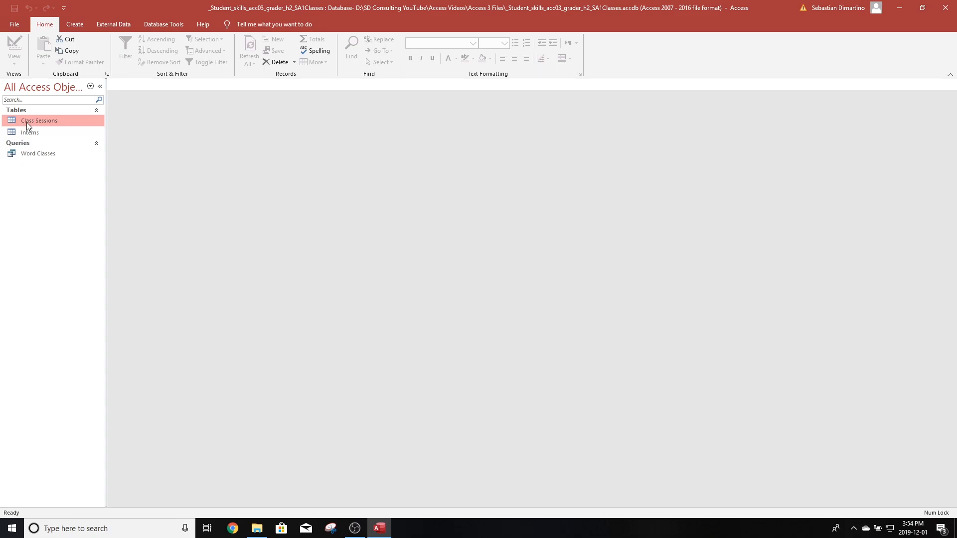
- Start the Form Wizard on the Class Sessions table and add ClassName, CommunityCenter, StartDate, StartTime and InternID fields
{"action": "left_click", "coordinate": [73, 25]}
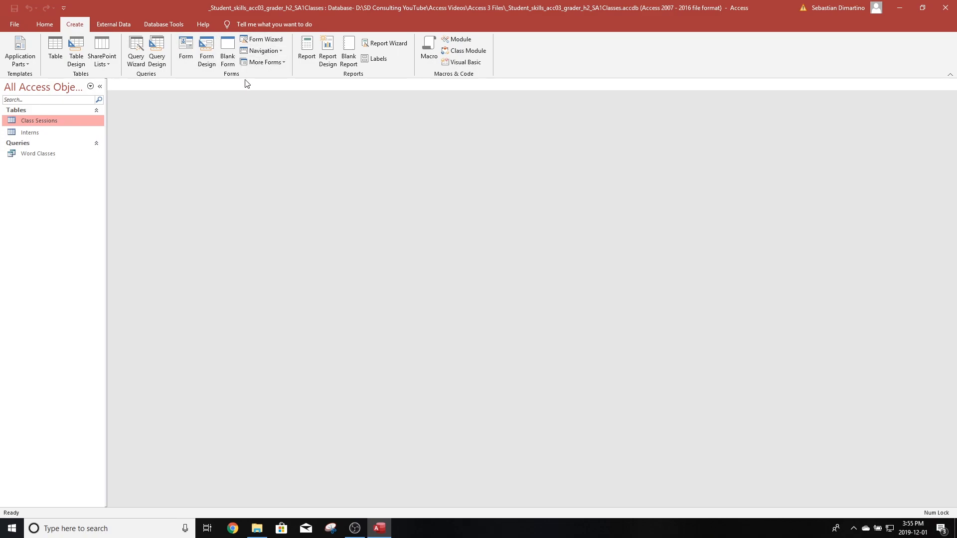
{"action": "left_click", "coordinate": [260, 41]}
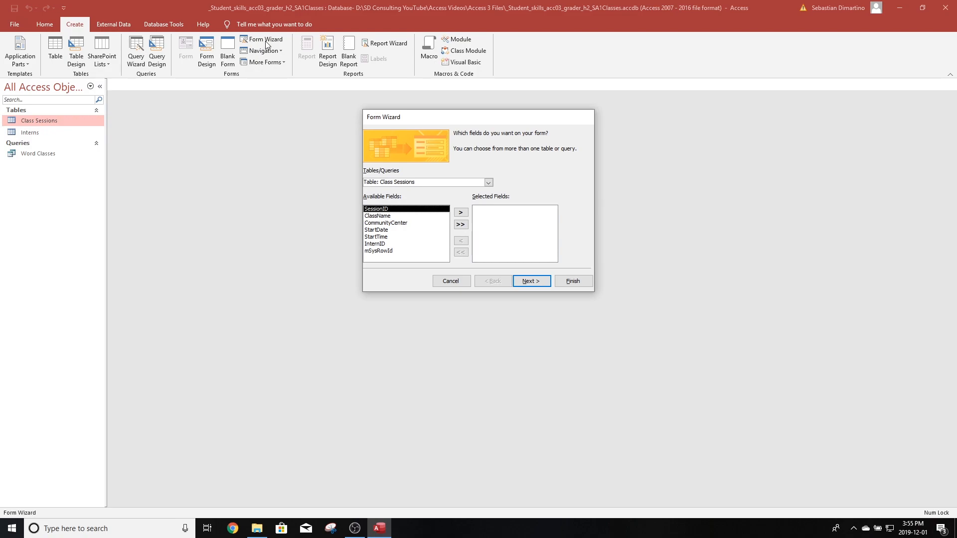
{"action": "double_click", "coordinate": [380, 215]}
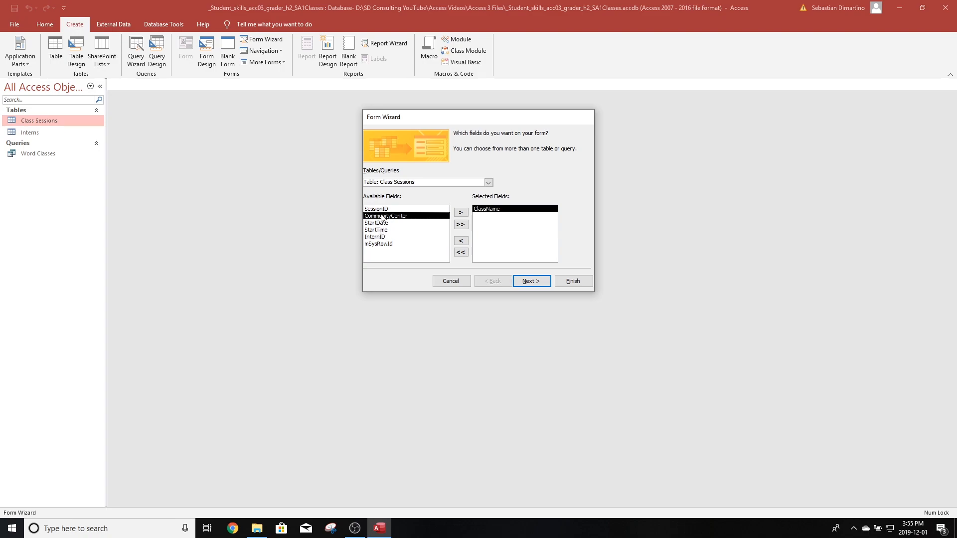
{"action": "double_click", "coordinate": [381, 217]}
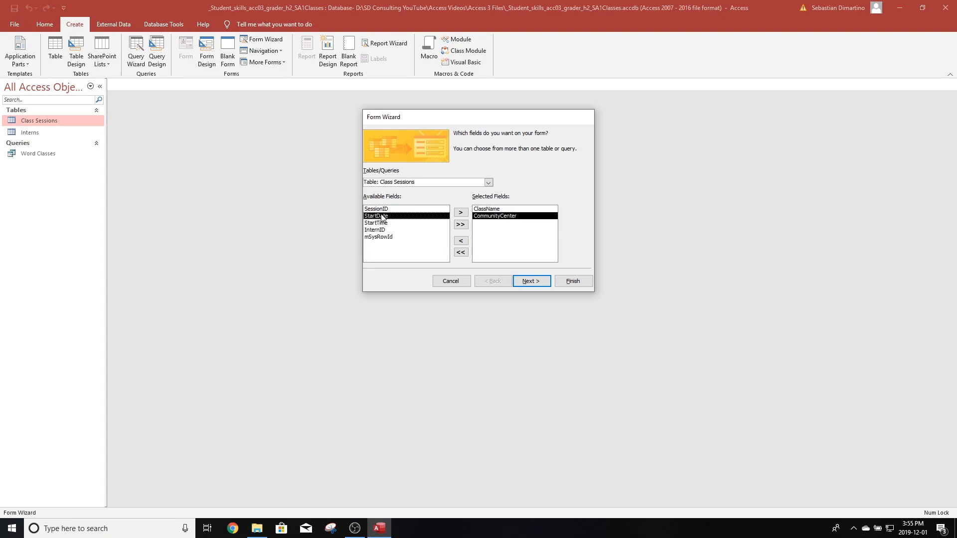
{"action": "double_click", "coordinate": [379, 217]}
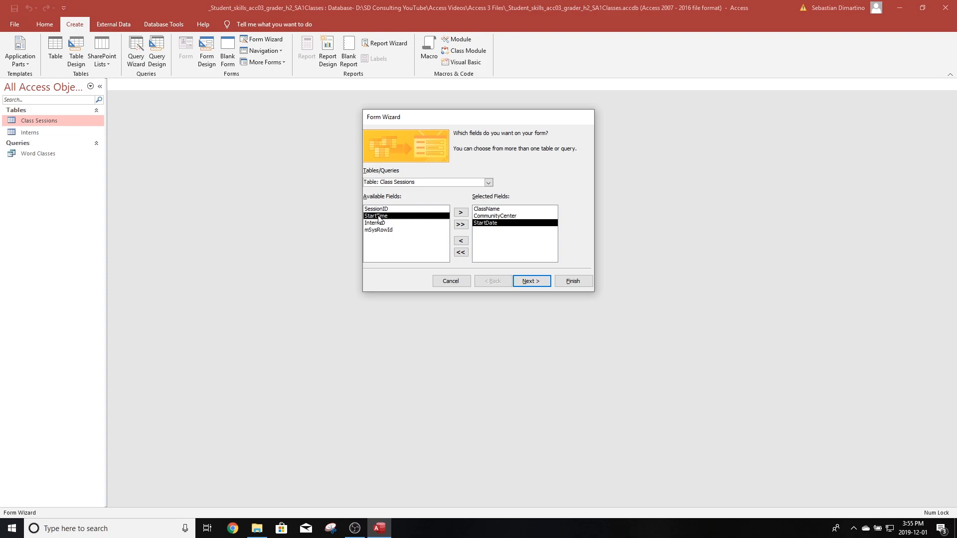
{"action": "double_click", "coordinate": [379, 217]}
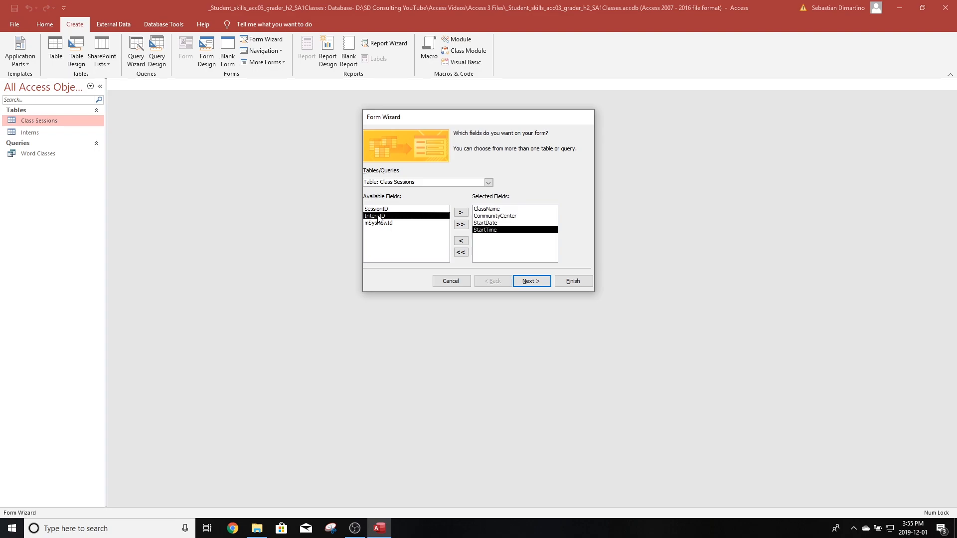
{"action": "double_click", "coordinate": [379, 218]}
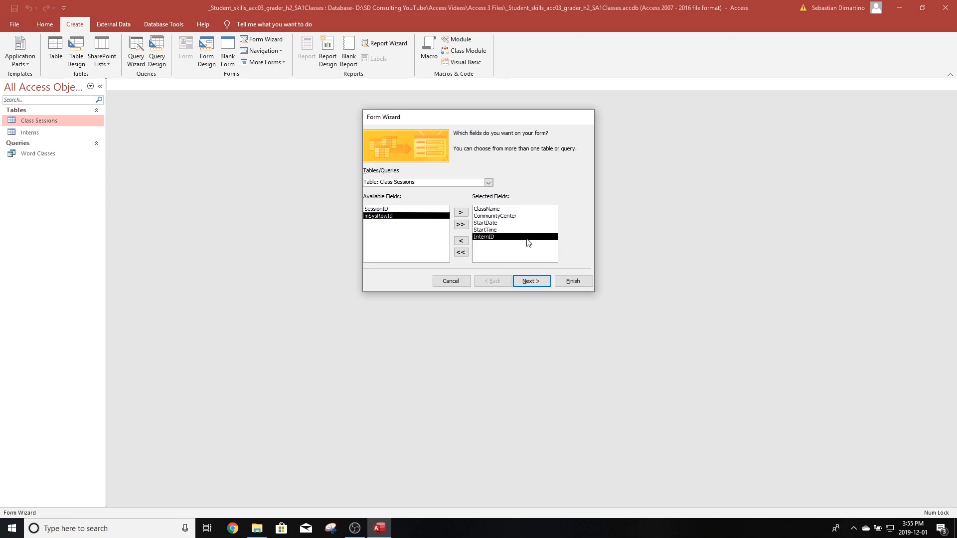
- Accept the default layout and finish the wizard with the form titled Class Sessions Form
{"action": "left_click", "coordinate": [533, 279]}
{"action": "left_click", "coordinate": [530, 279]}
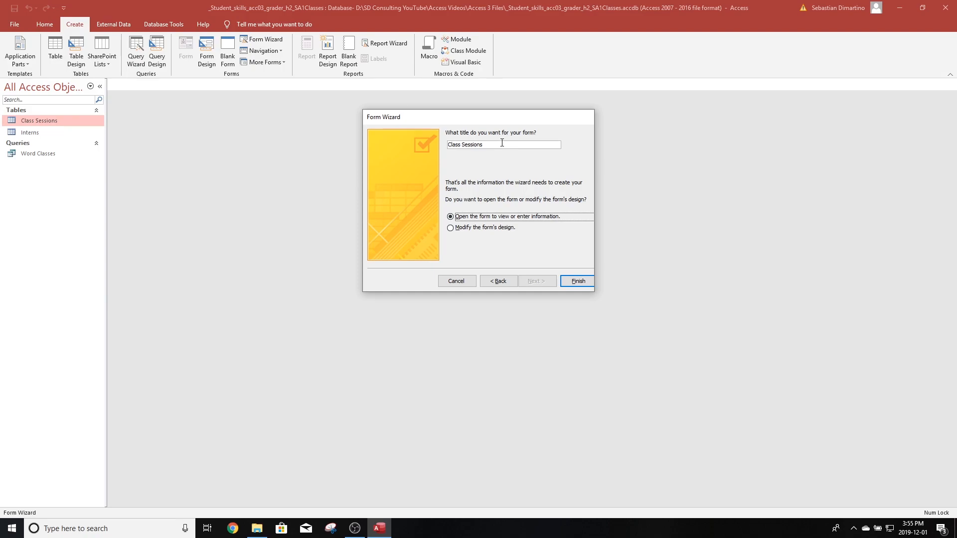
{"action": "left_click", "coordinate": [502, 142]}
{"action": "left_click", "coordinate": [578, 281]}
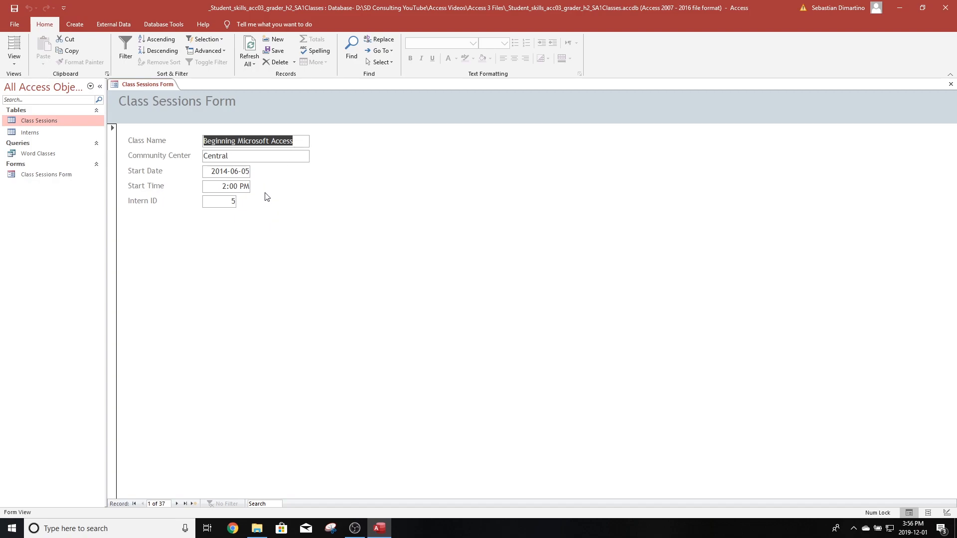
- Switch the Class Sessions Form to Layout View
{"action": "left_click", "coordinate": [300, 141]}
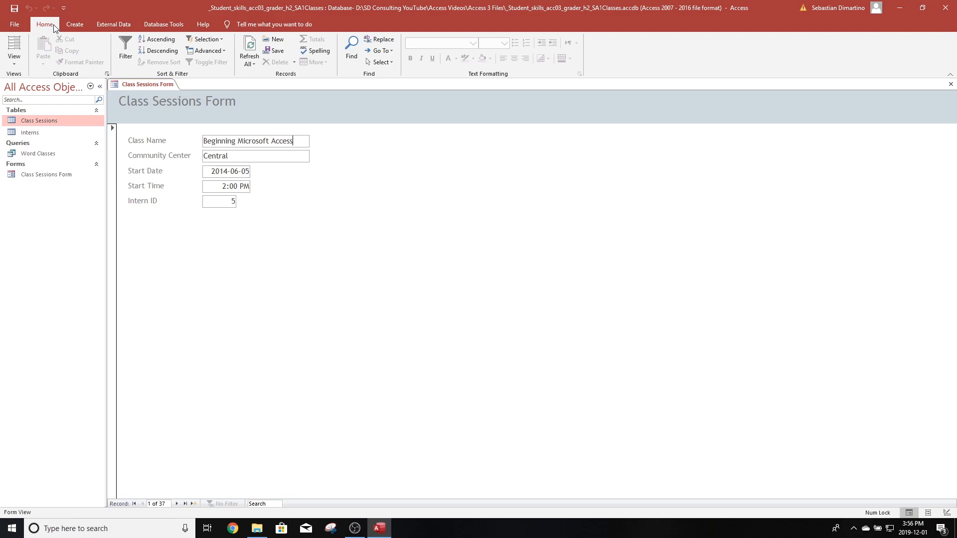
{"action": "left_click", "coordinate": [15, 63]}
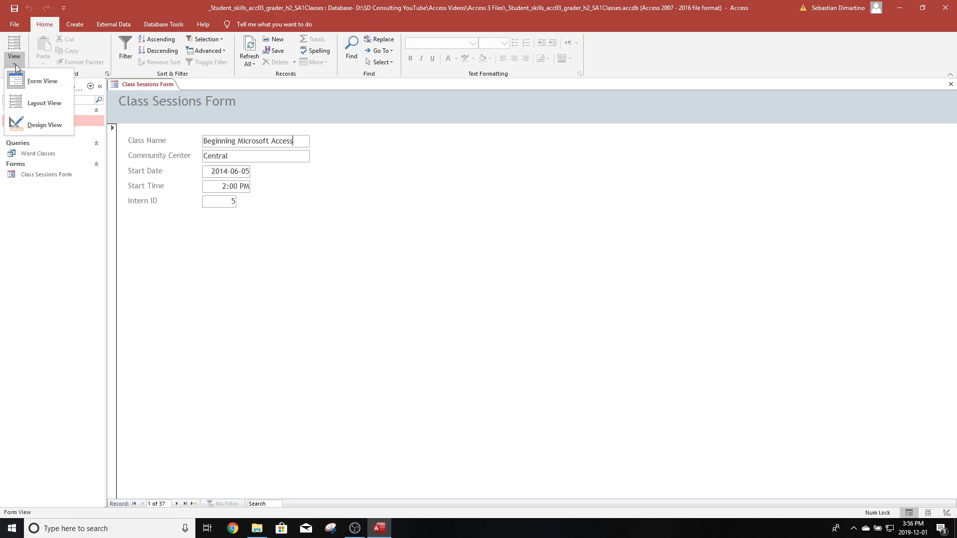
{"action": "left_click", "coordinate": [43, 103]}
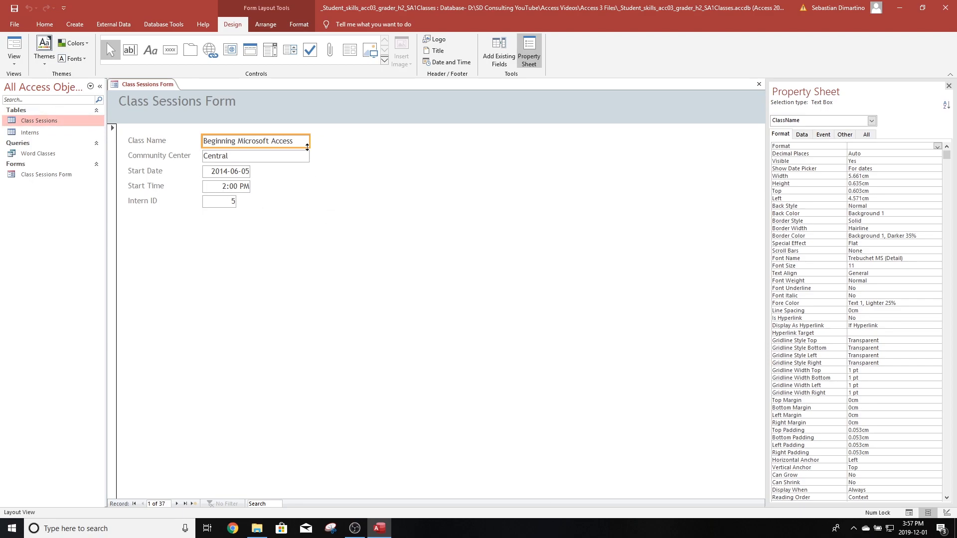
- Select all five field text boxes and left-align their contents
{"action": "left_click", "coordinate": [279, 156], "text": "ctrl"}
{"action": "left_click", "coordinate": [233, 171], "text": "ctrl"}
{"action": "left_click", "coordinate": [232, 187], "text": "ctrl"}
{"action": "left_click", "coordinate": [226, 204], "text": "ctrl"}
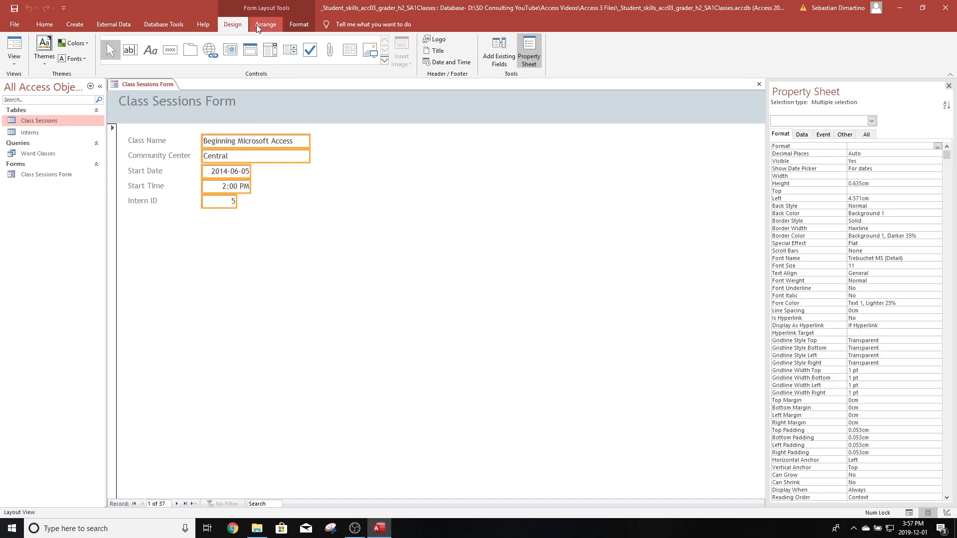
{"action": "left_click", "coordinate": [45, 25]}
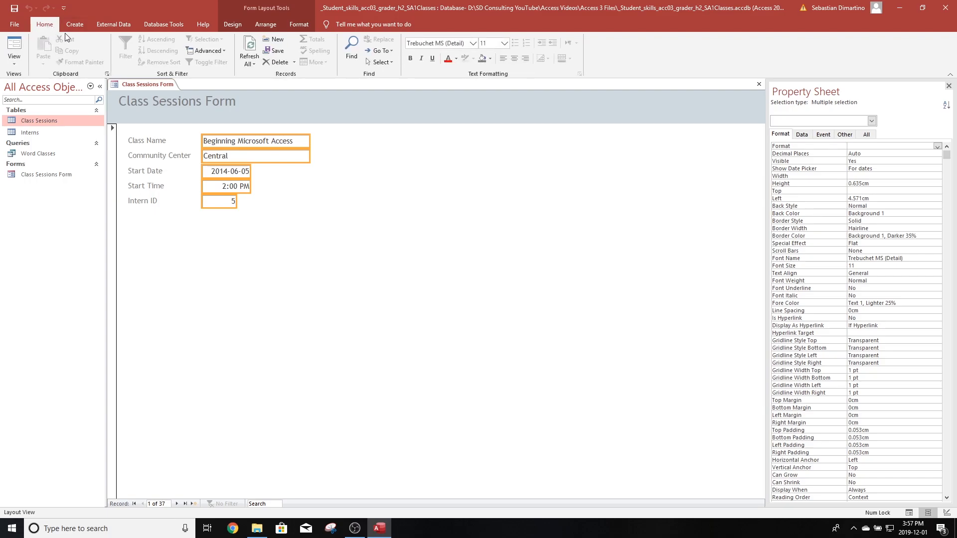
{"action": "left_click", "coordinate": [504, 59]}
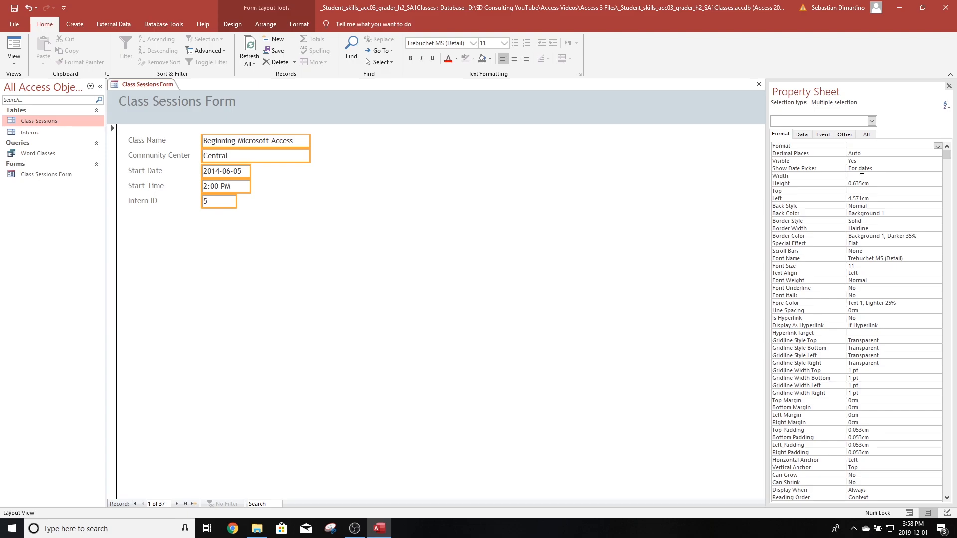
- Set the width of the selected text boxes to 3"
{"action": "left_click", "coordinate": [862, 177]}
{"action": "key", "text": "BackSpace"}
{"action": "type", "text": "3\""}
{"action": "key", "text": "Return"}
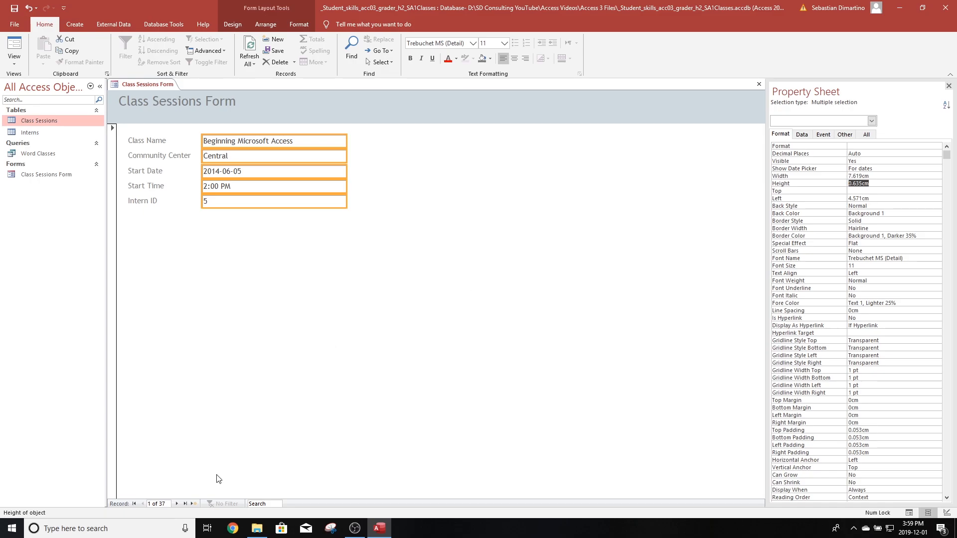
- Go to a new blank record and switch to Form View
{"action": "left_click", "coordinate": [194, 504]}
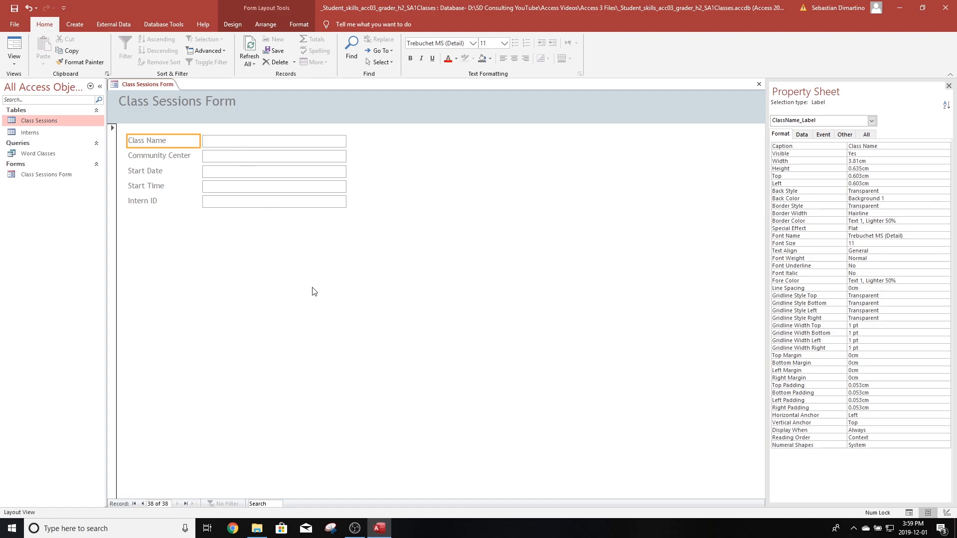
{"action": "left_click", "coordinate": [14, 62]}
{"action": "left_click", "coordinate": [36, 82]}
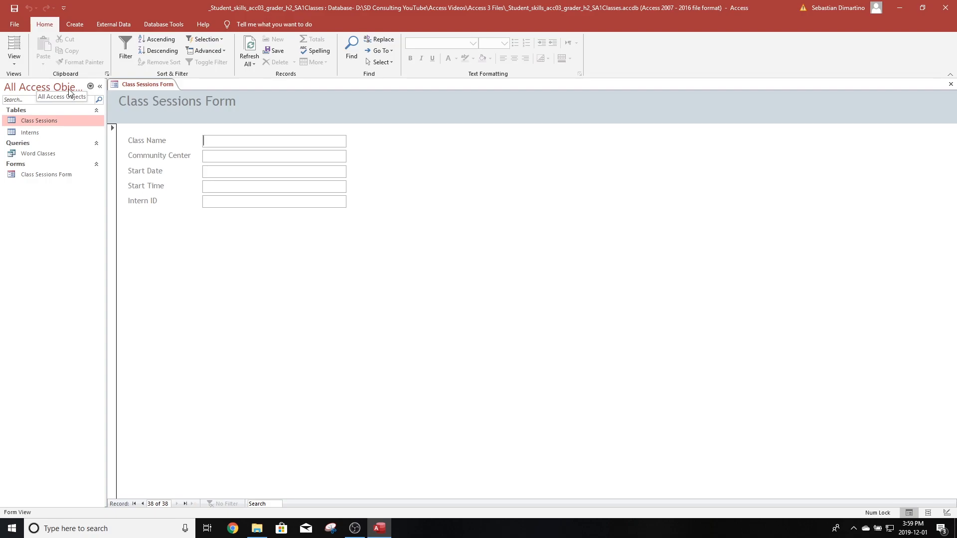
- Enter a new session: class name Intermediate Microsoft Word, community center Central, intern ID 10
{"action": "type", "text": "Intermediate"}
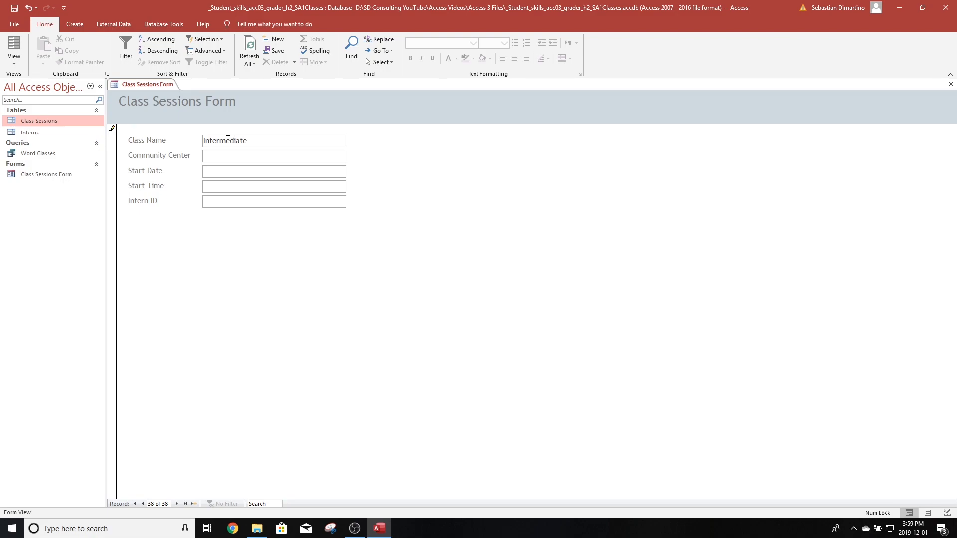
{"action": "type", "text": " Micrt"}
{"action": "key", "text": "BackSpace"}
{"action": "type", "text": "ops"}
{"action": "key", "text": "BackSpace"}
{"action": "key", "text": "BackSpace"}
{"action": "type", "text": "sot"}
{"action": "type", "text": "t"}
{"action": "key", "text": "Tab"}
{"action": "type", "text": "Central"}
{"action": "left_click", "coordinate": [293, 142]}
{"action": "type", "text": "Word"}
{"action": "left_click", "coordinate": [216, 203]}
{"action": "type", "text": "10"}
- Save the record and close the Class Sessions Form
{"action": "left_click", "coordinate": [14, 9]}
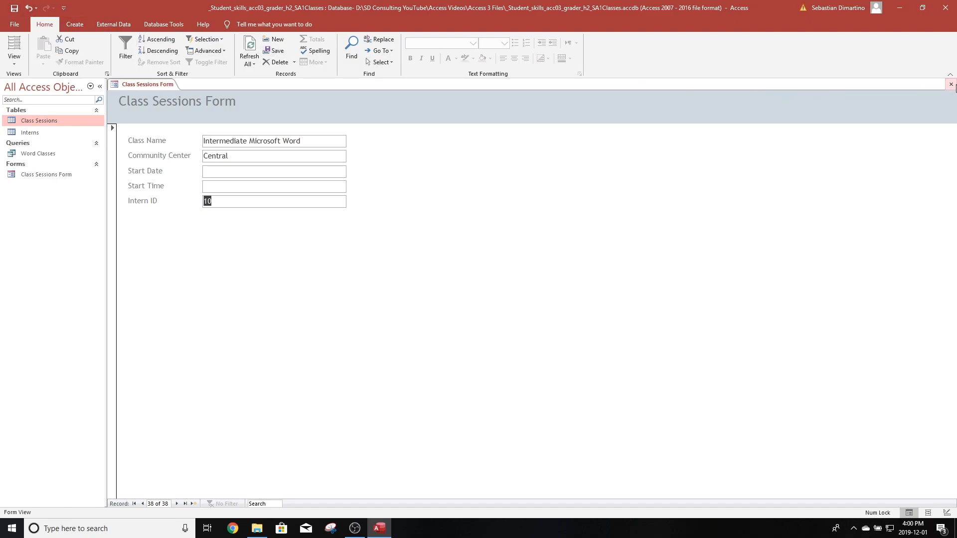
{"action": "left_click", "coordinate": [950, 84]}
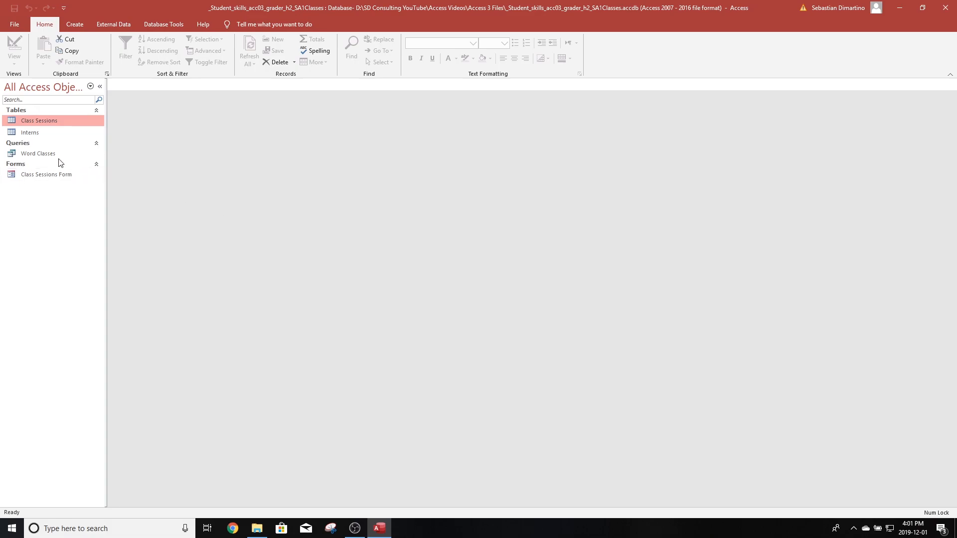
- Create a quick form from the Word Classes query
{"action": "left_click", "coordinate": [41, 155]}
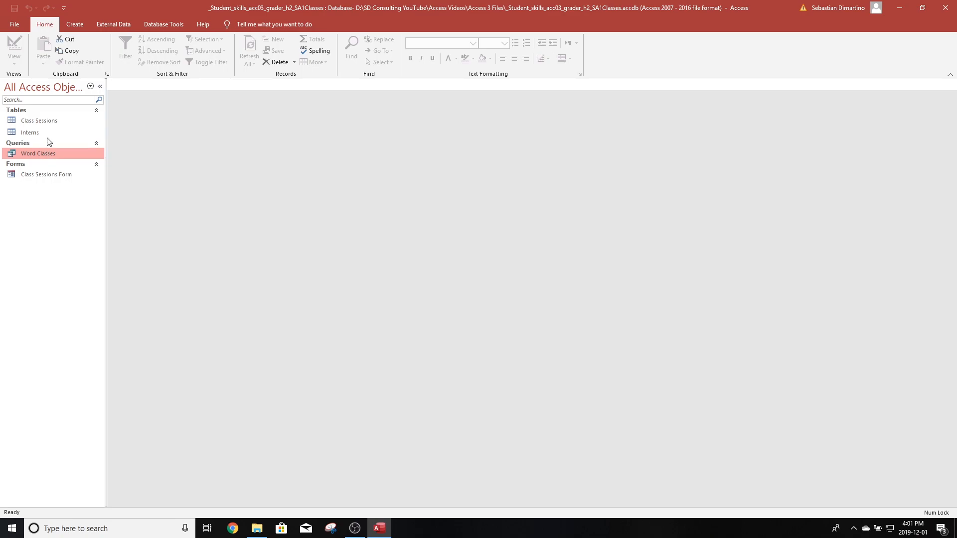
{"action": "left_click", "coordinate": [75, 23]}
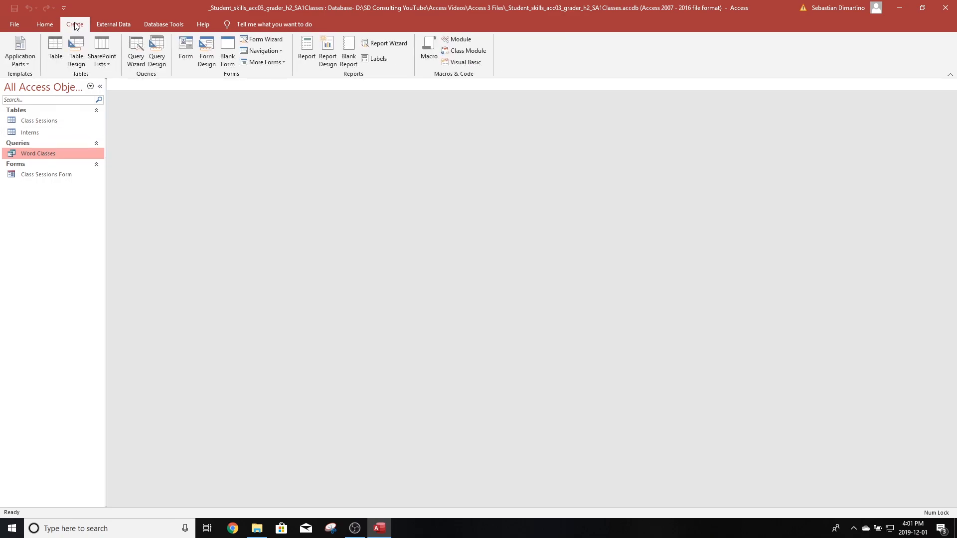
{"action": "left_click", "coordinate": [185, 49]}
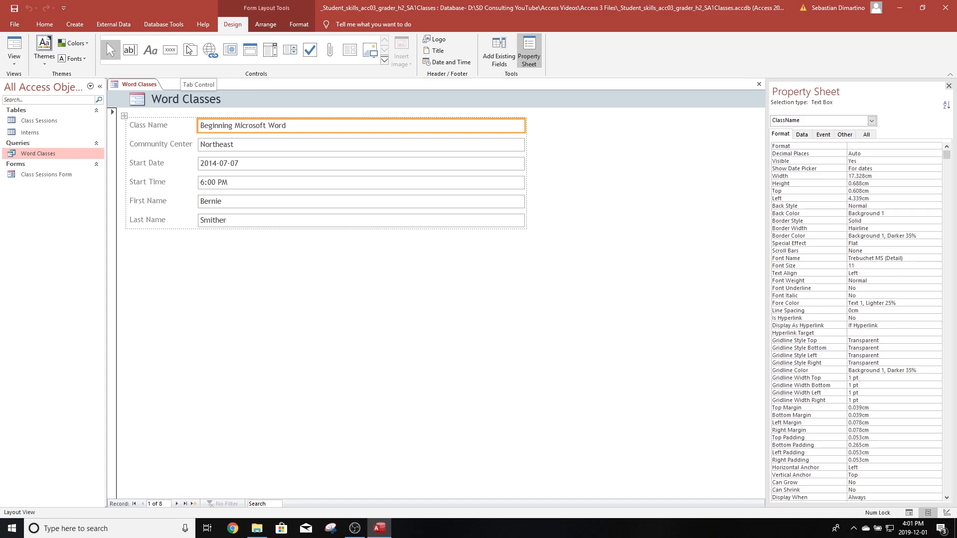
- Change the form's header title to Word Classes Form
{"action": "left_click", "coordinate": [184, 99]}
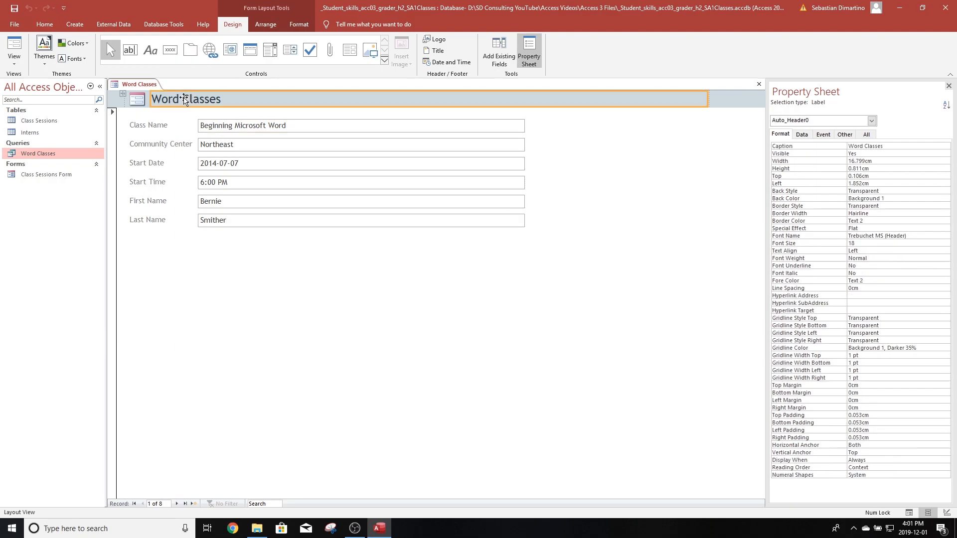
{"action": "left_click", "coordinate": [240, 97]}
{"action": "type", "text": "Form"}
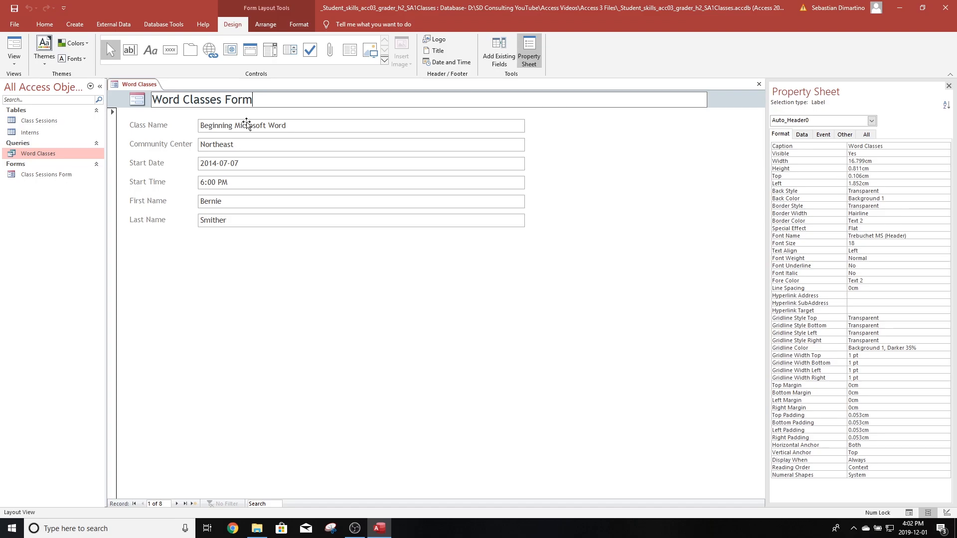
- Save the form as Word Classes Form and close it
{"action": "left_click", "coordinate": [13, 9]}
{"action": "left_click", "coordinate": [458, 183]}
{"action": "type", "text": "Form"}
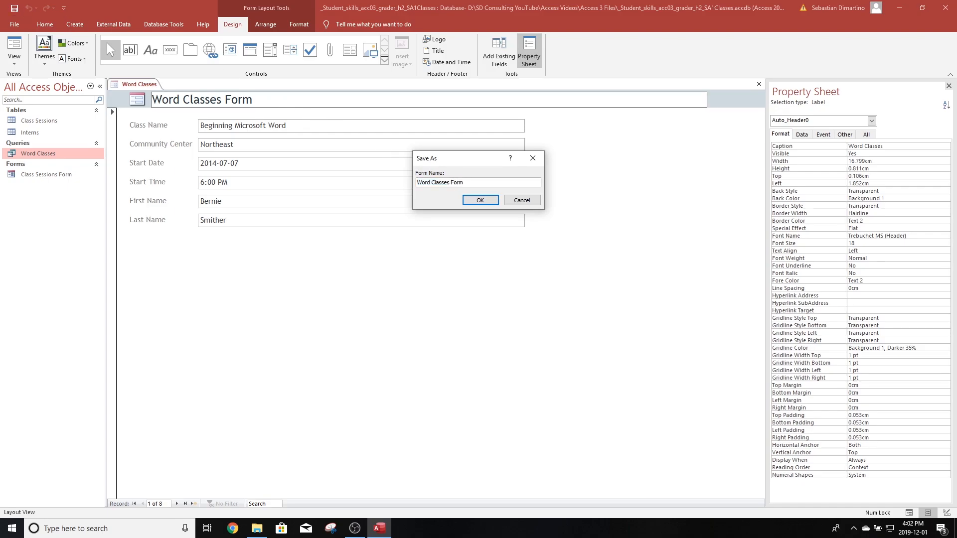
{"action": "left_click", "coordinate": [482, 200]}
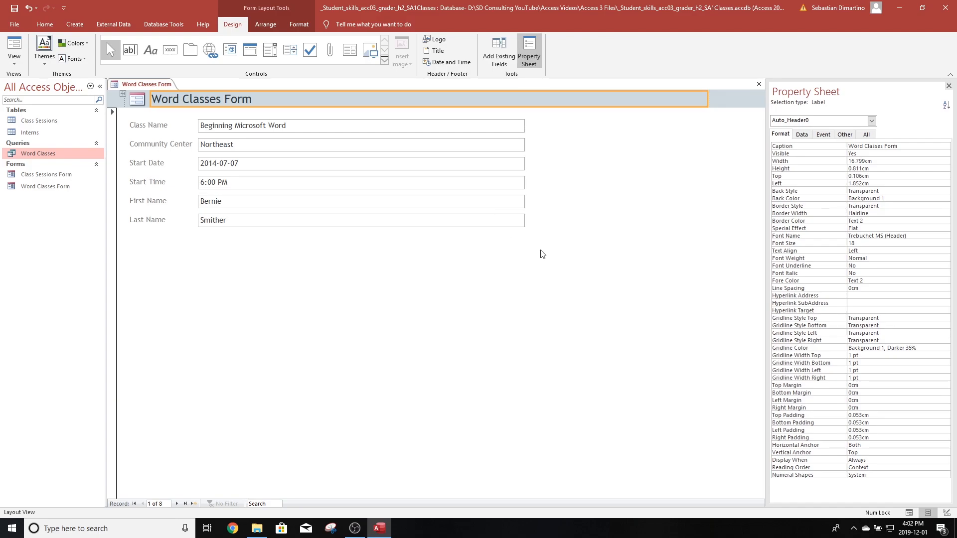
{"action": "left_click", "coordinate": [15, 8]}
{"action": "left_click", "coordinate": [759, 85]}
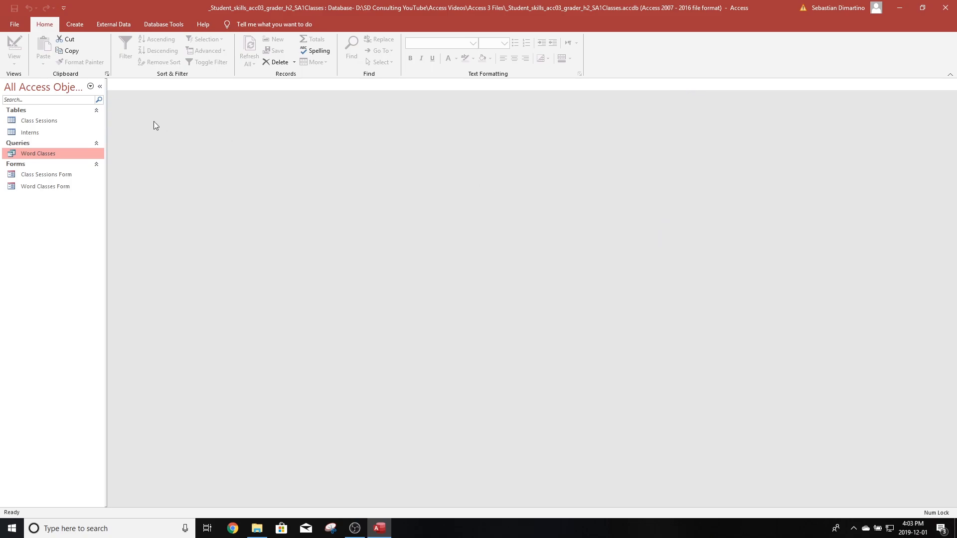
- Create a quick form from the Interns table
{"action": "left_click", "coordinate": [30, 133]}
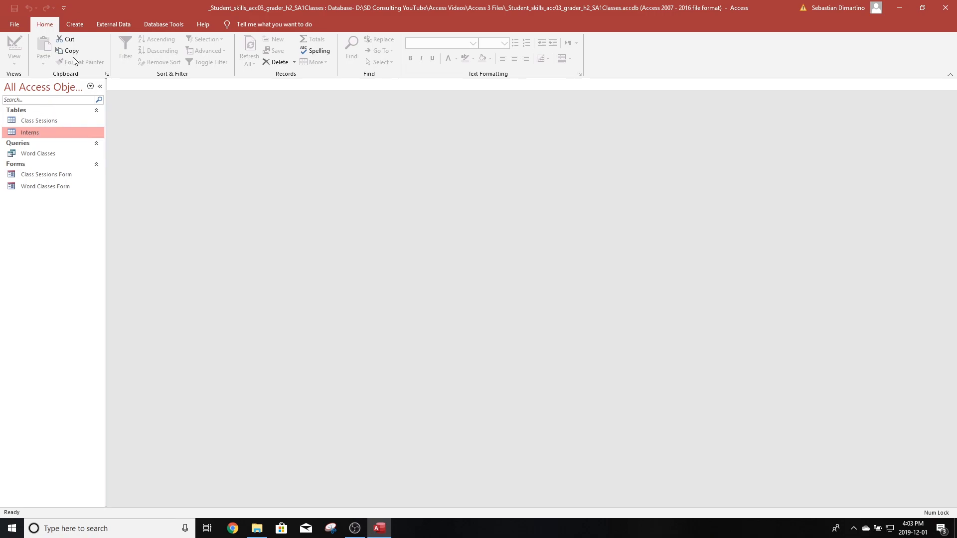
{"action": "left_click", "coordinate": [75, 24]}
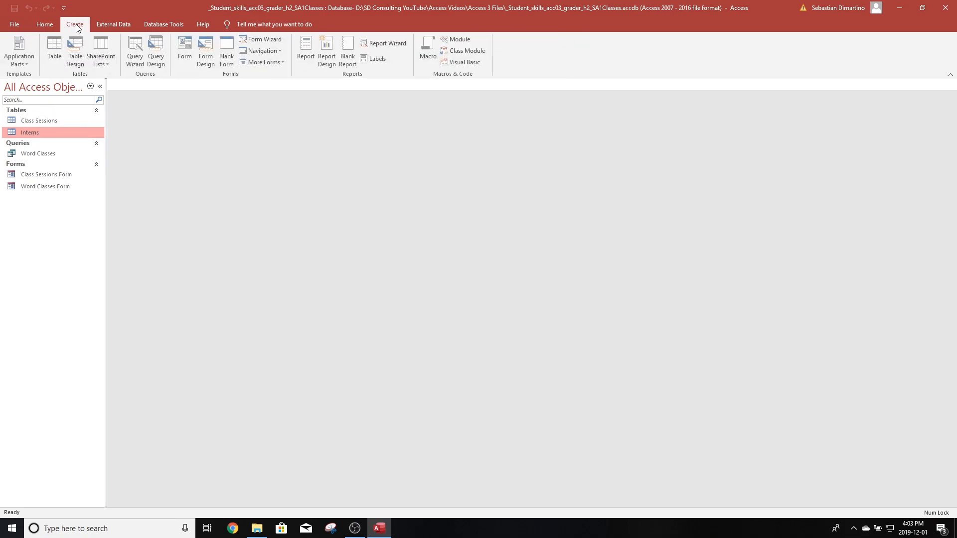
{"action": "left_click", "coordinate": [185, 46]}
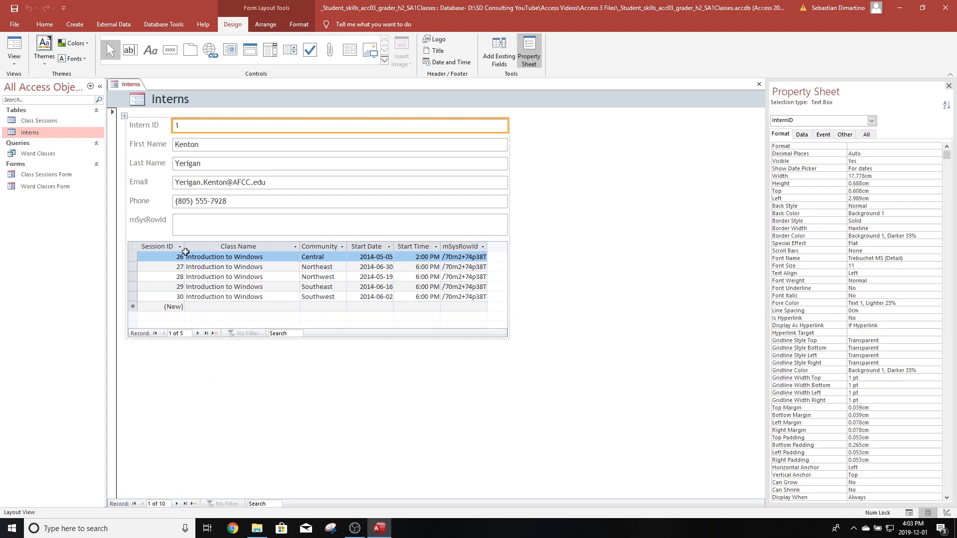
- Save the new form as Class Intern Form
{"action": "left_click", "coordinate": [14, 9]}
{"action": "type", "text": "C"}
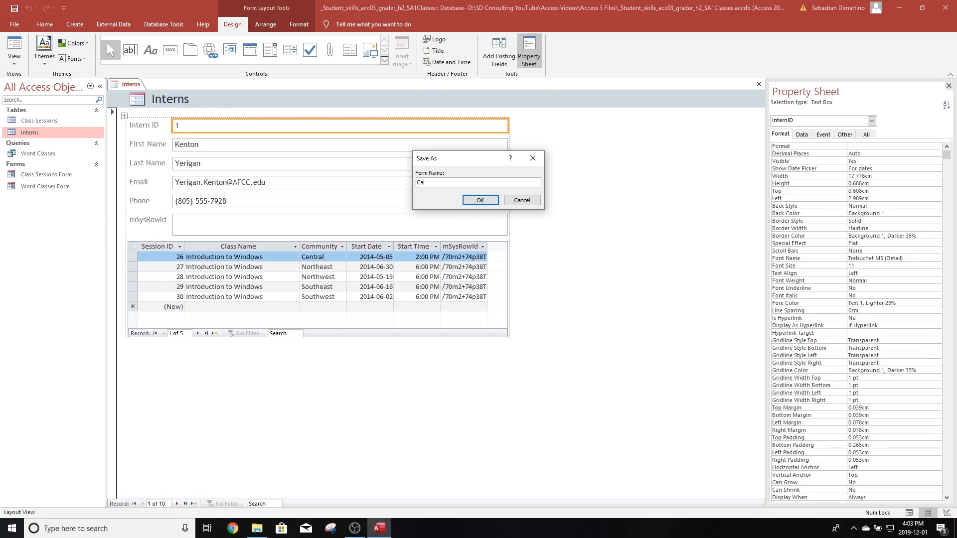
{"action": "type", "text": "lass Intern Form"}
{"action": "left_click", "coordinate": [481, 202]}
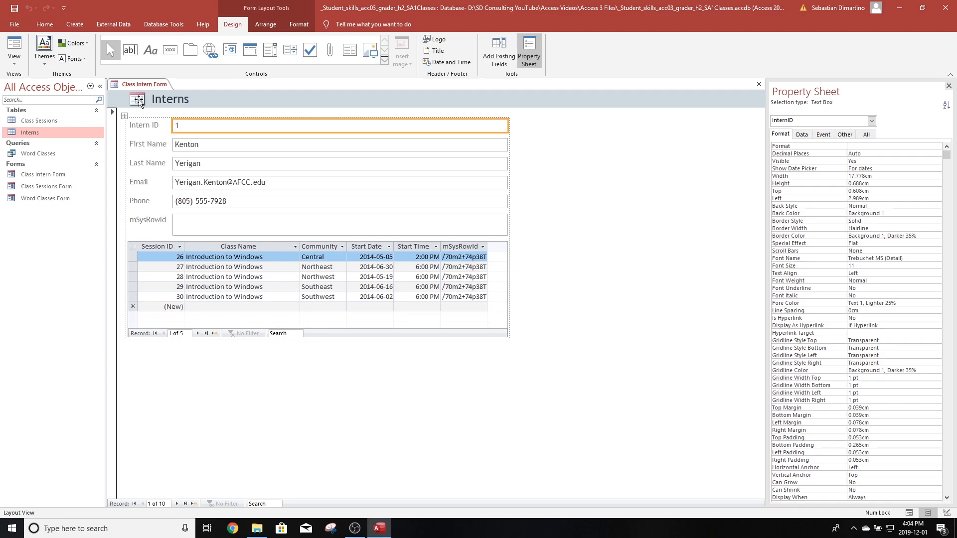
- Insert the skills_acc03_grader_h2_SA1Logo.jpg picture from the Access 3 Files folder as the form's header logo
{"action": "left_click", "coordinate": [140, 101]}
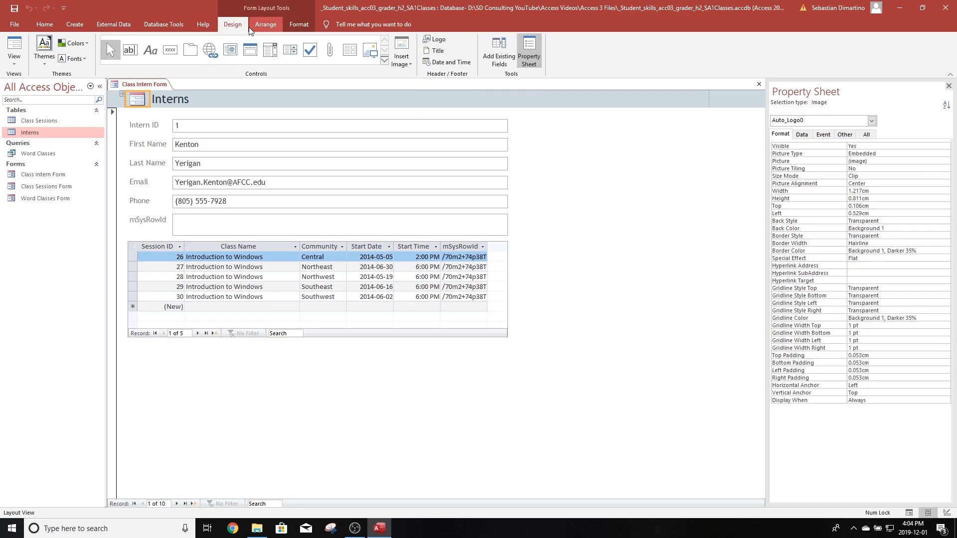
{"action": "left_click", "coordinate": [437, 39]}
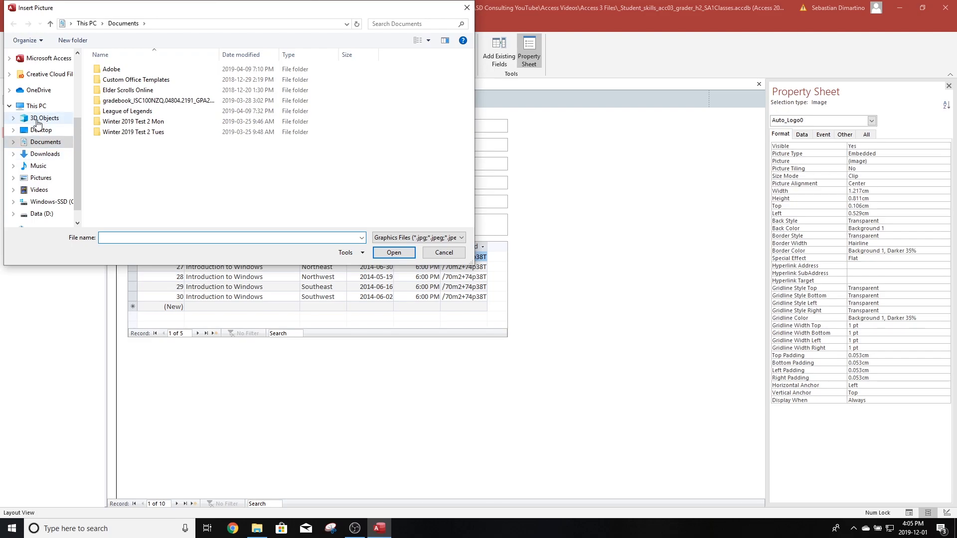
{"action": "left_click", "coordinate": [40, 213]}
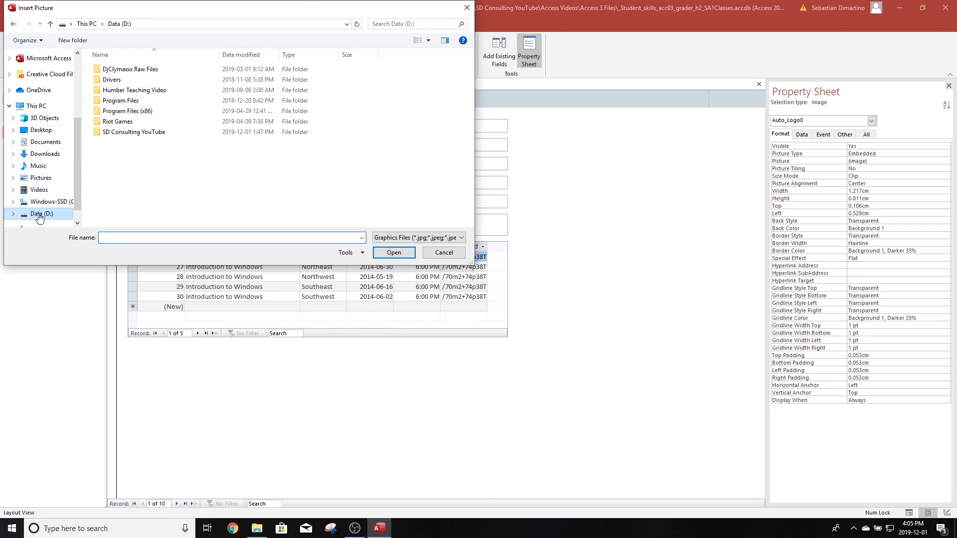
{"action": "double_click", "coordinate": [120, 132]}
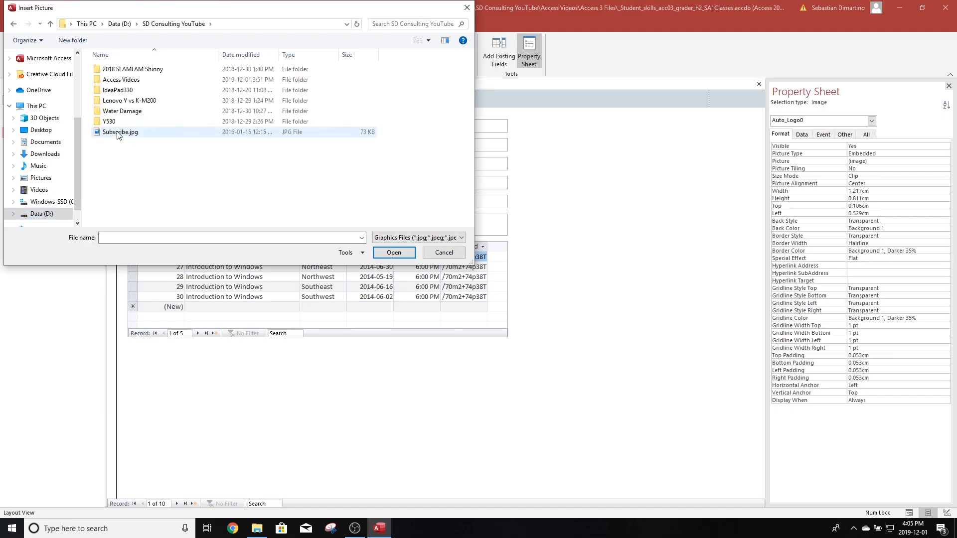
{"action": "double_click", "coordinate": [125, 80]}
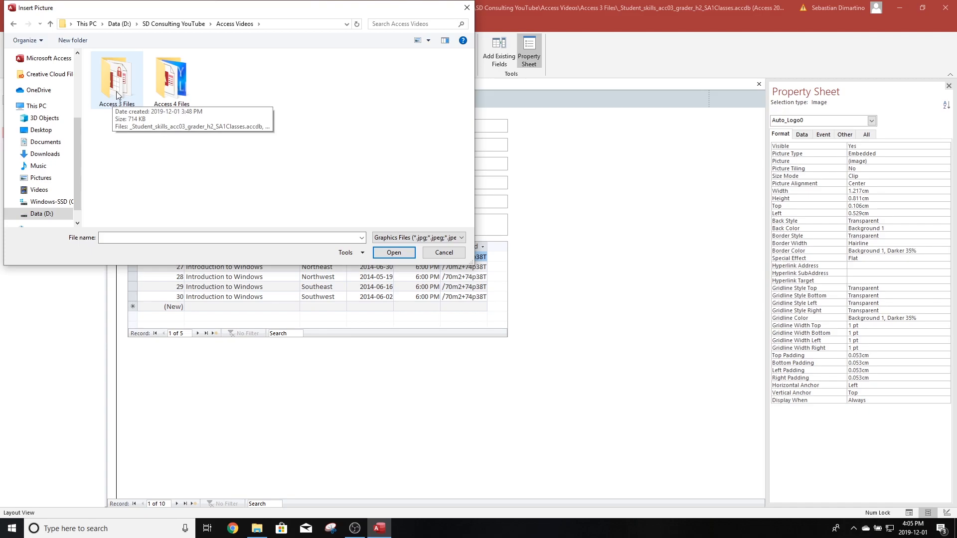
{"action": "double_click", "coordinate": [118, 95]}
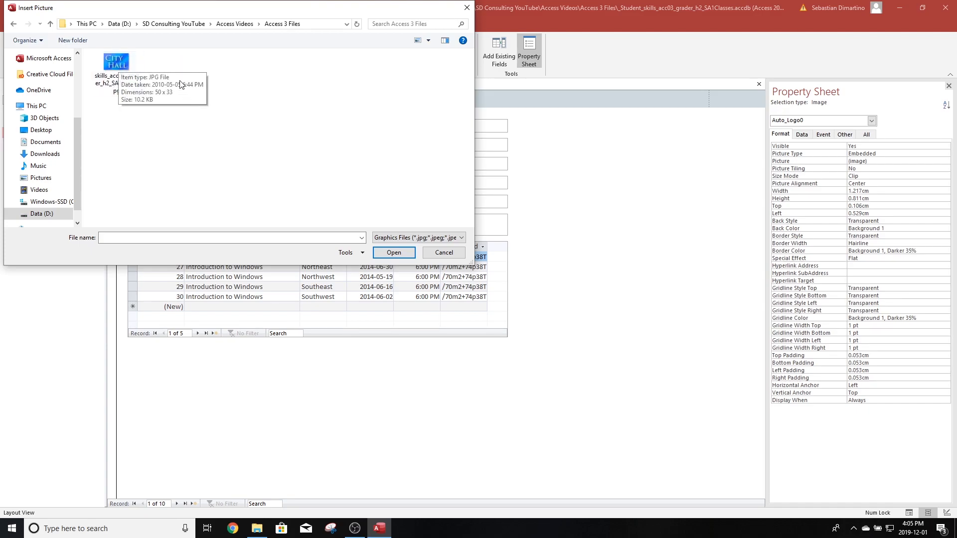
{"action": "left_click", "coordinate": [120, 64]}
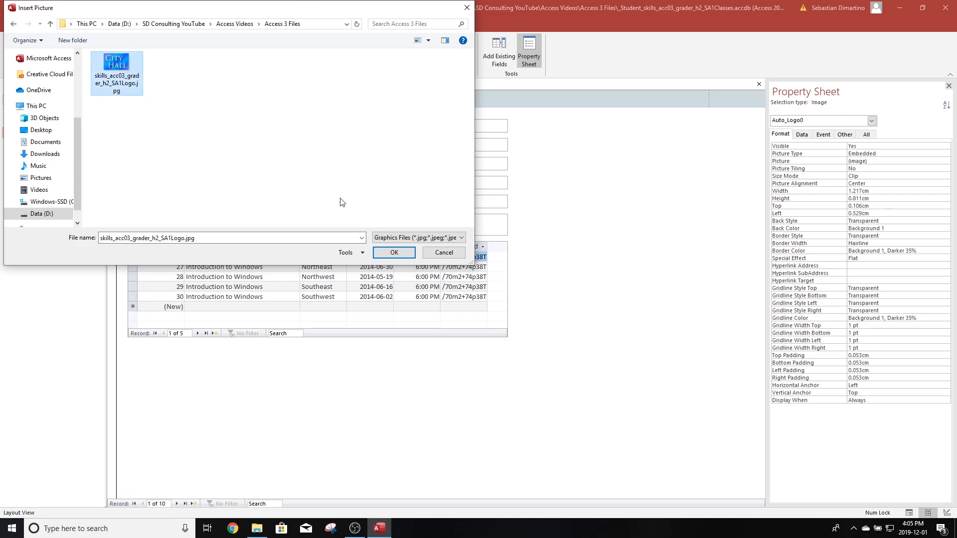
{"action": "left_click", "coordinate": [396, 254]}
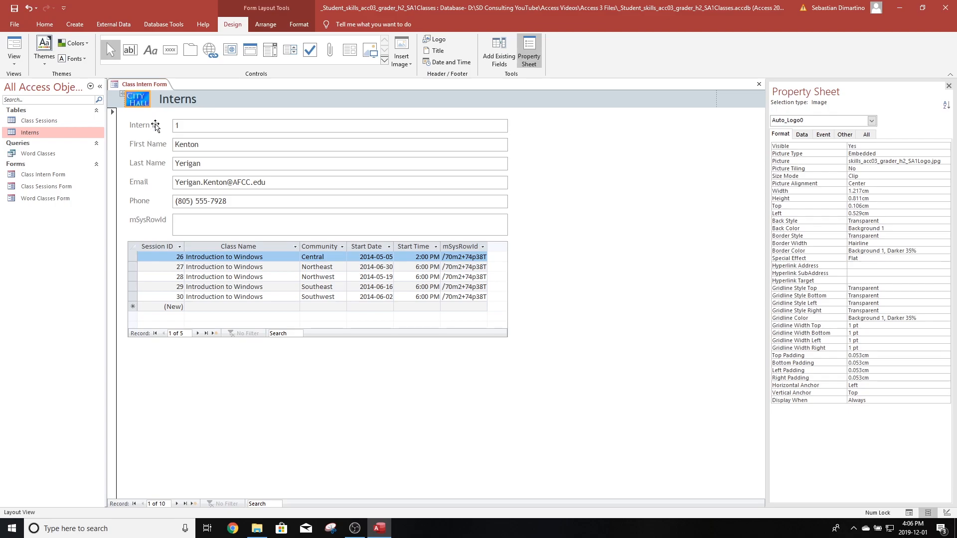
- Apply the Phone Number input mask to the Phone box with a # placeholder, storing the data with the symbols
{"action": "left_click", "coordinate": [232, 203]}
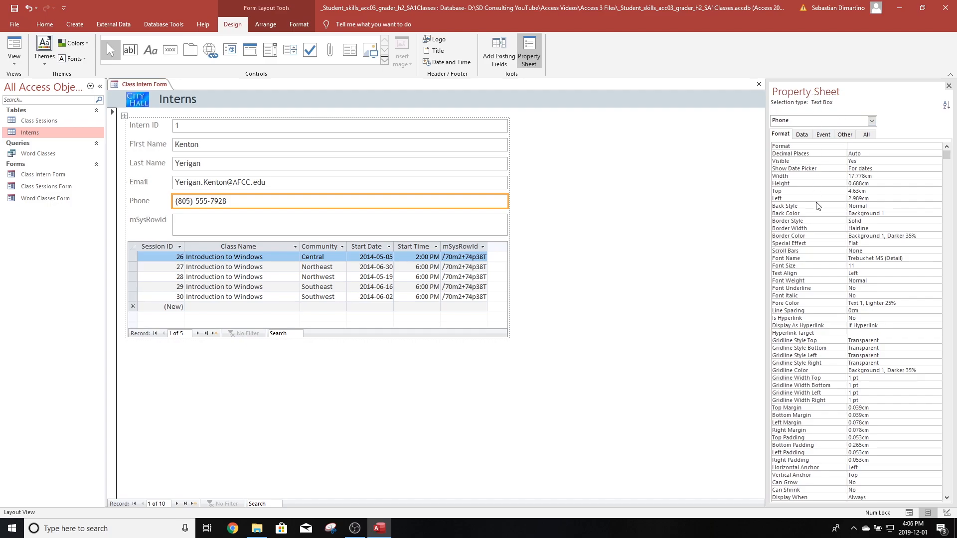
{"action": "left_click", "coordinate": [802, 135]}
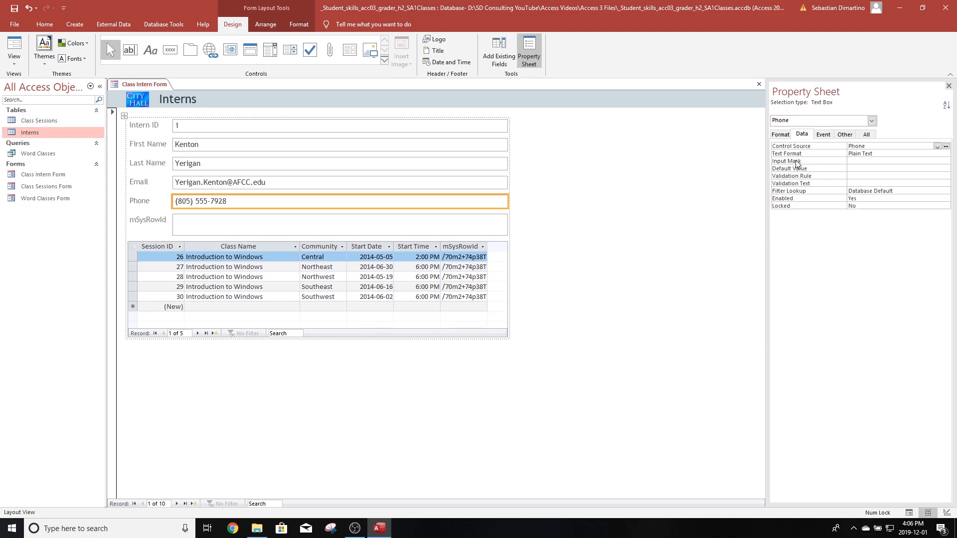
{"action": "left_click", "coordinate": [857, 161]}
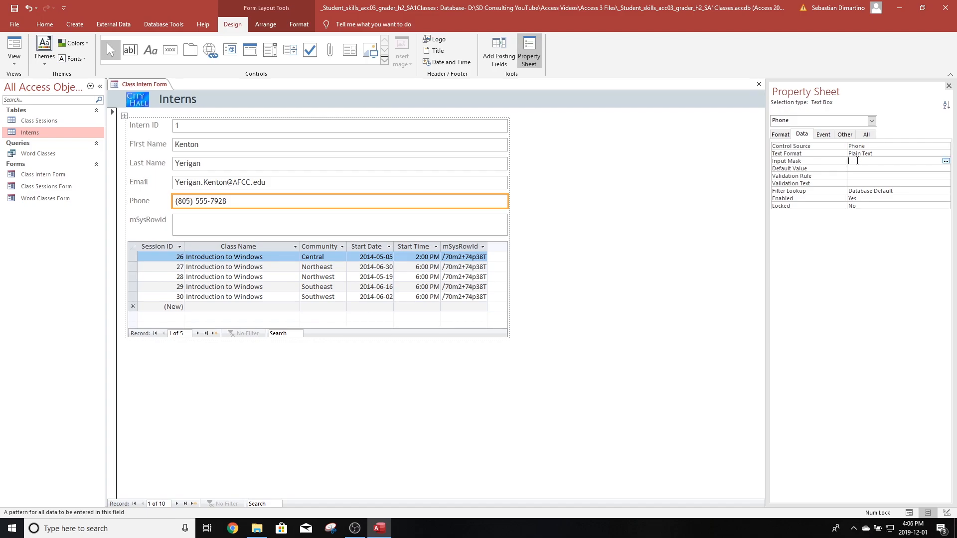
{"action": "left_click", "coordinate": [946, 161]}
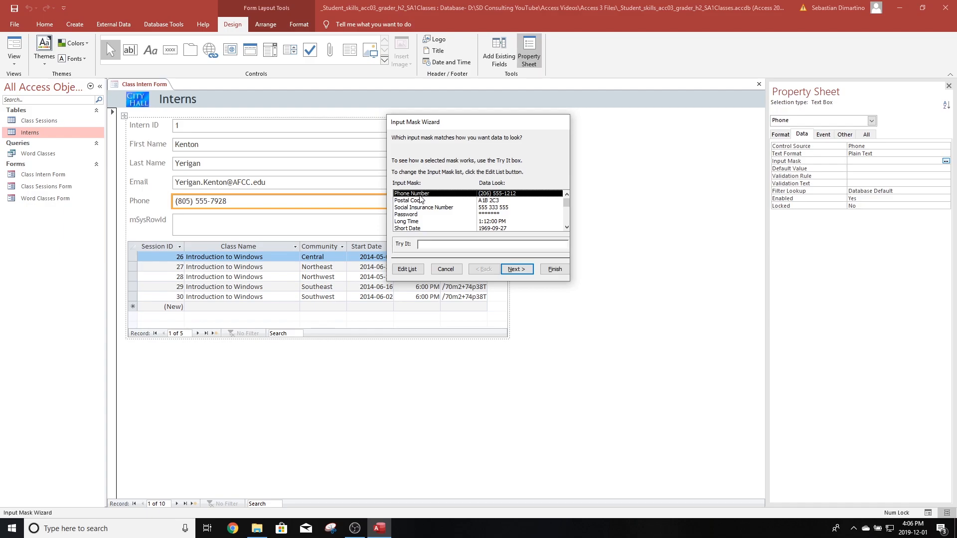
{"action": "left_click", "coordinate": [522, 273]}
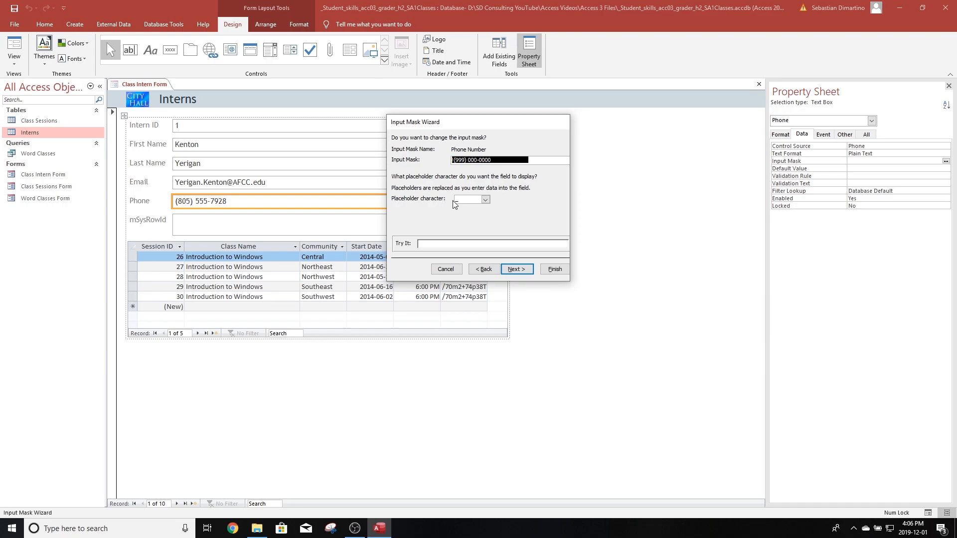
{"action": "left_click", "coordinate": [486, 200]}
{"action": "left_click", "coordinate": [474, 214]}
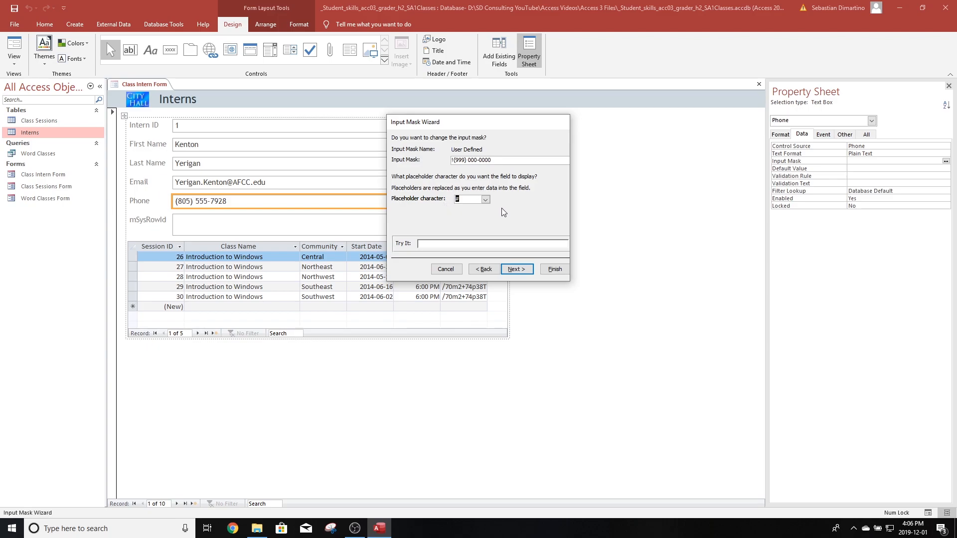
{"action": "left_click", "coordinate": [516, 269]}
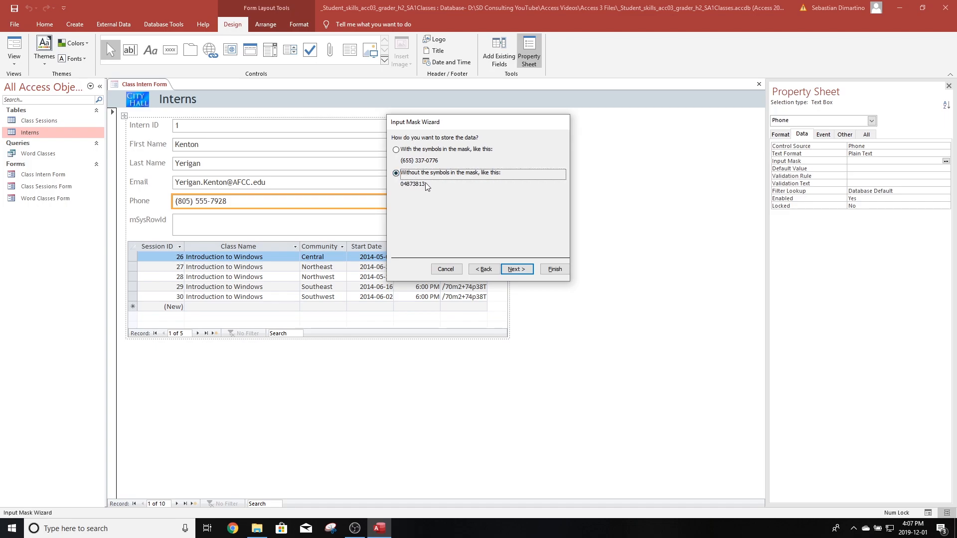
{"action": "left_click", "coordinate": [396, 150]}
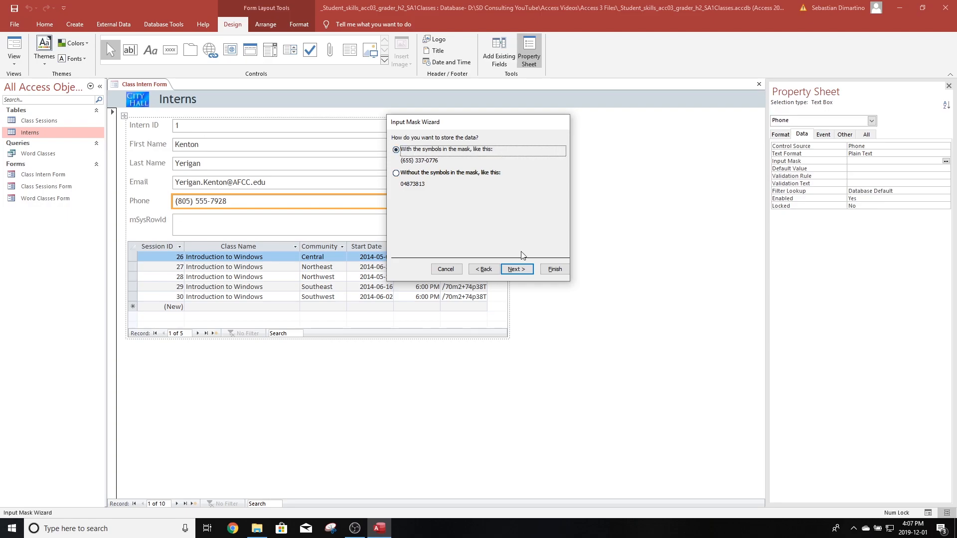
{"action": "left_click", "coordinate": [518, 270]}
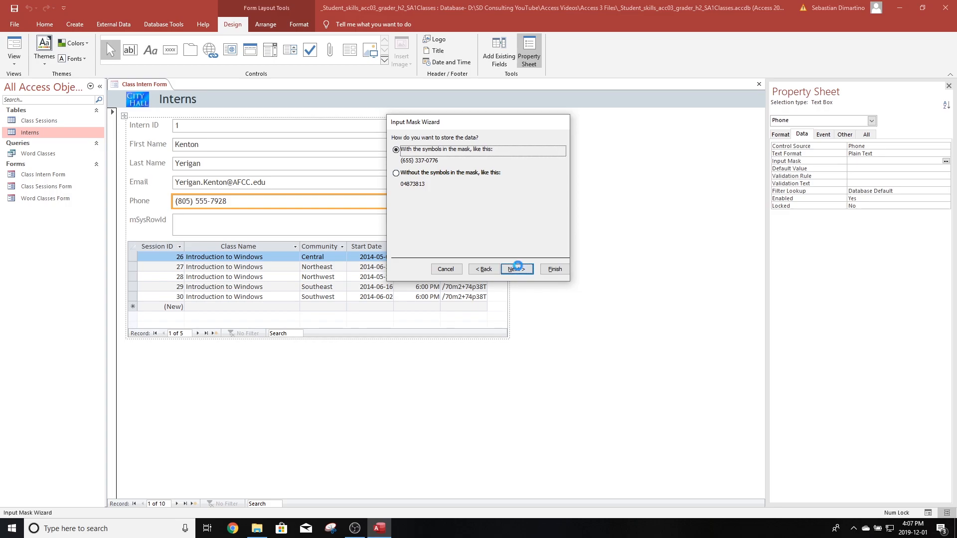
{"action": "left_click", "coordinate": [554, 270]}
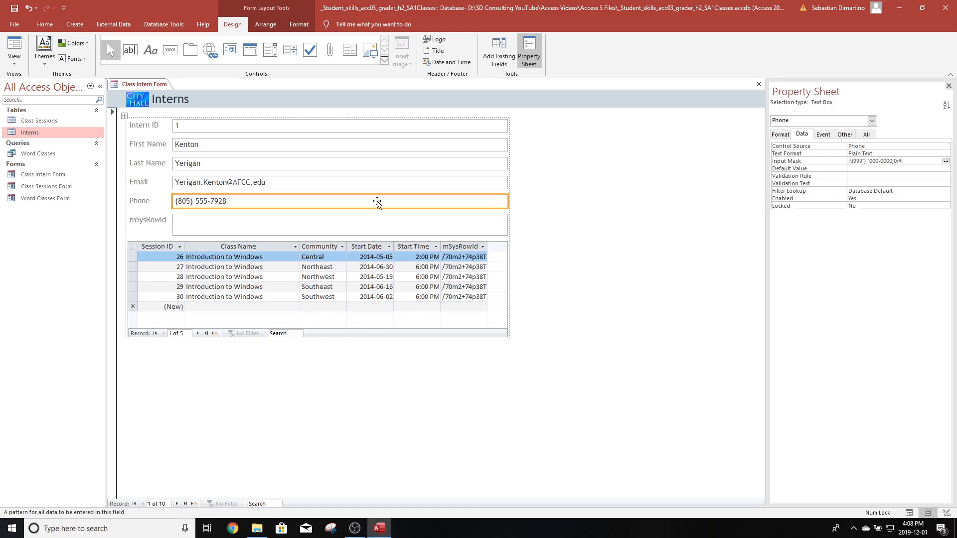
- Insert a new empty layout column to the right of the Intern ID field
{"action": "left_click", "coordinate": [462, 183]}
{"action": "left_click", "coordinate": [463, 127]}
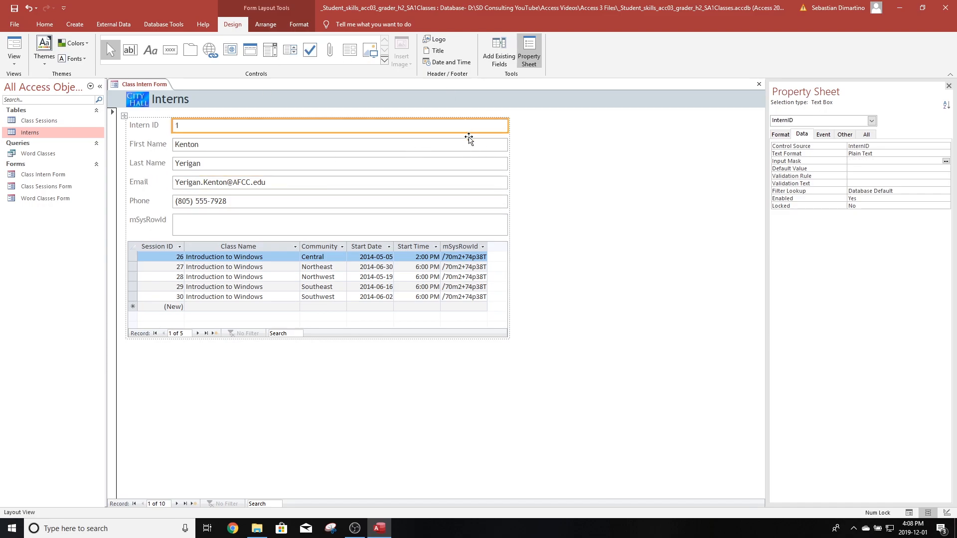
{"action": "left_click", "coordinate": [268, 27]}
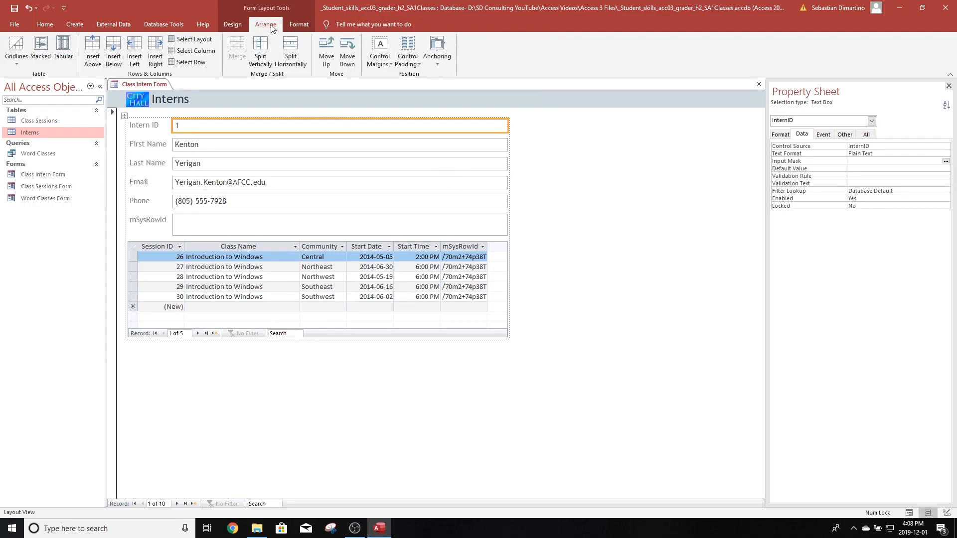
{"action": "left_click", "coordinate": [154, 47]}
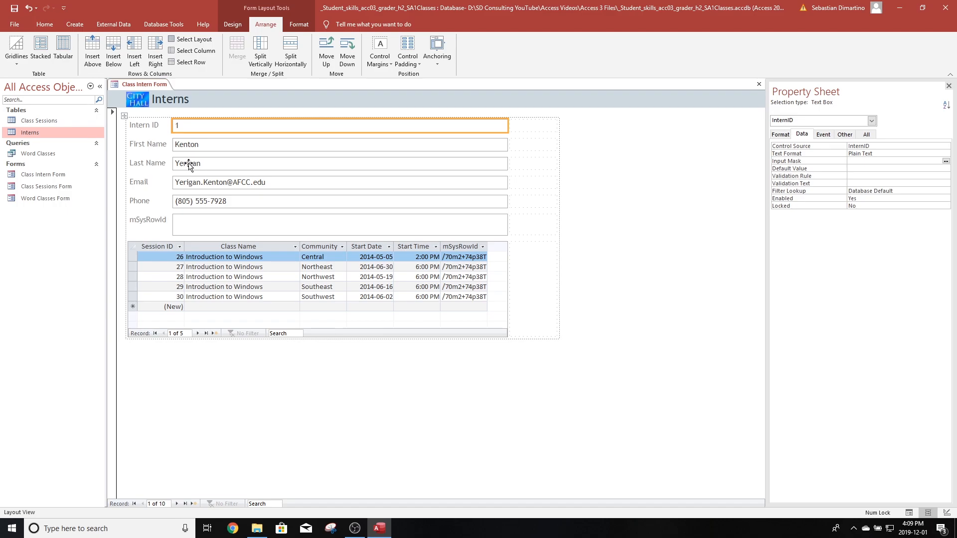
- Move the Last Name box beside First Name and rename the First Name label to First Name / Last Name
{"action": "left_click_drag", "start_coordinate": [189, 164], "coordinate": [524, 149]}
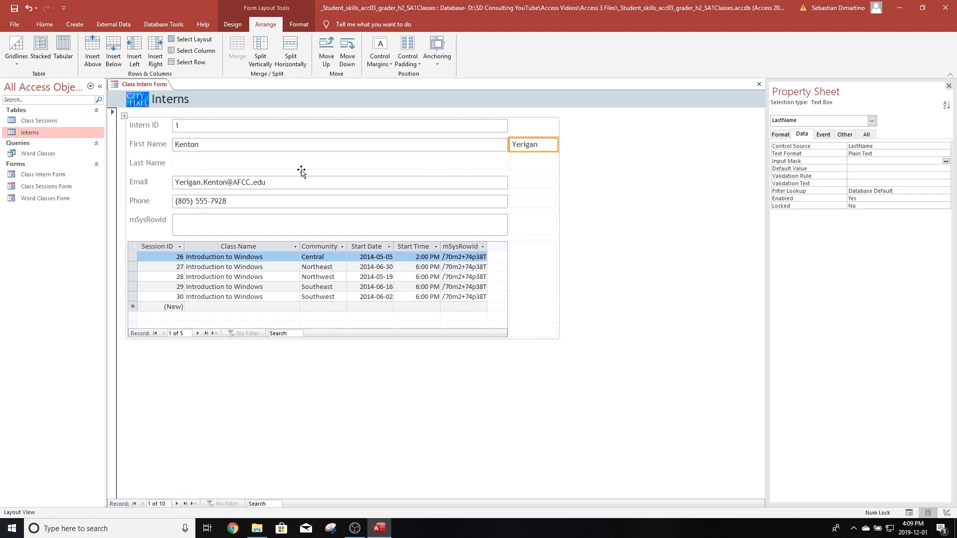
{"action": "left_click", "coordinate": [155, 147]}
{"action": "double_click", "coordinate": [157, 144]}
{"action": "left_click", "coordinate": [165, 144]}
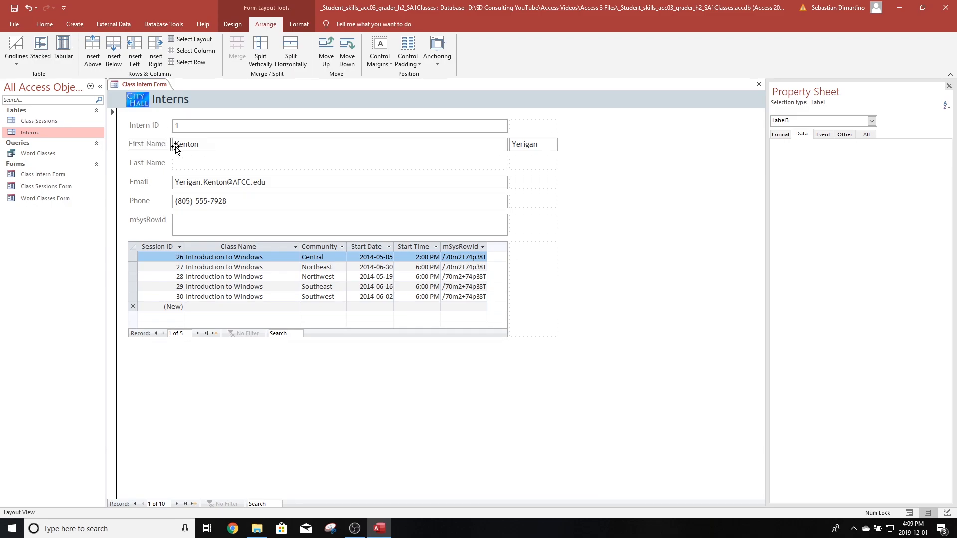
{"action": "type", "text": "?"}
{"action": "key", "text": "BackSpace"}
{"action": "type", "text": "/ Lastname"}
{"action": "left_click", "coordinate": [190, 144]}
{"action": "key", "text": "Delete"}
{"action": "type", "text": "N"}
{"action": "left_click", "coordinate": [596, 169]}
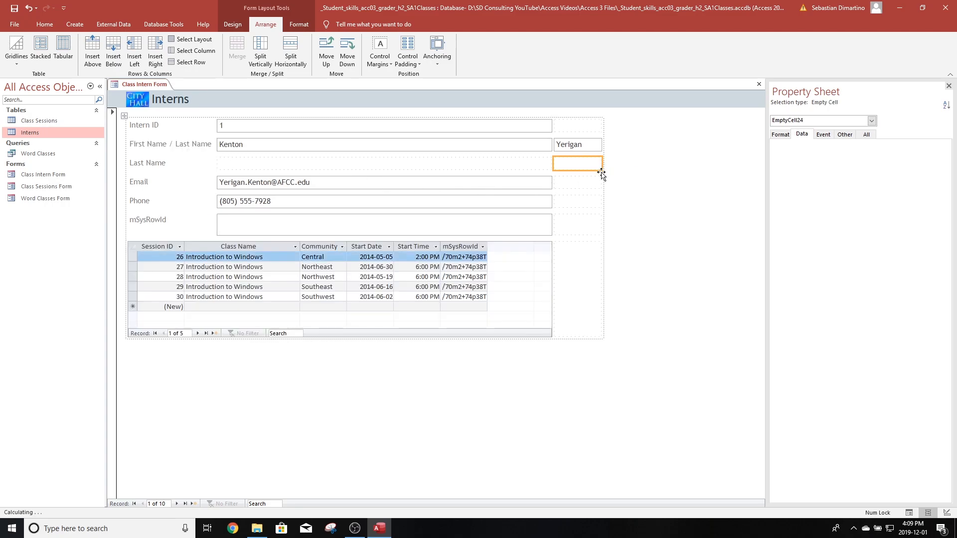
- Delete the leftover Last Name row from the form layout
{"action": "left_click", "coordinate": [142, 163]}
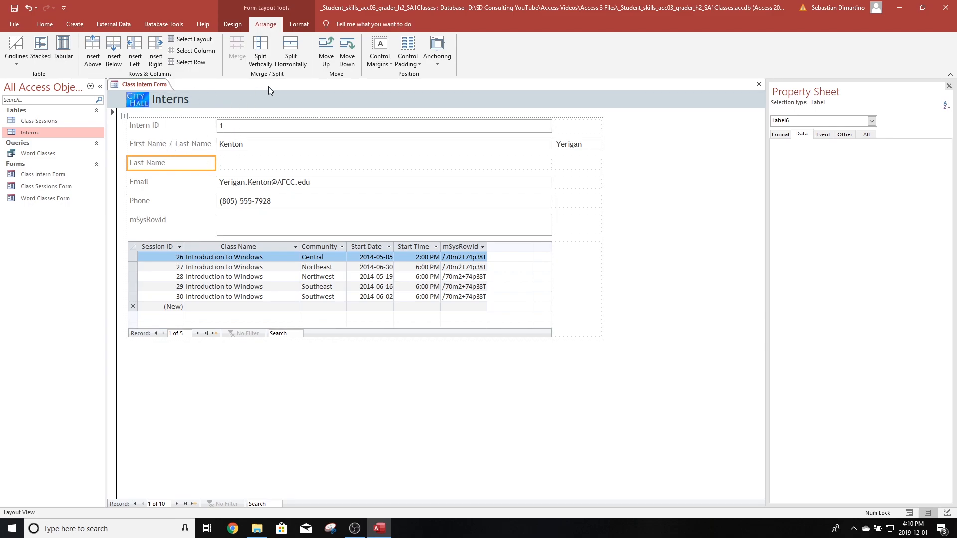
{"action": "right_click", "coordinate": [177, 166]}
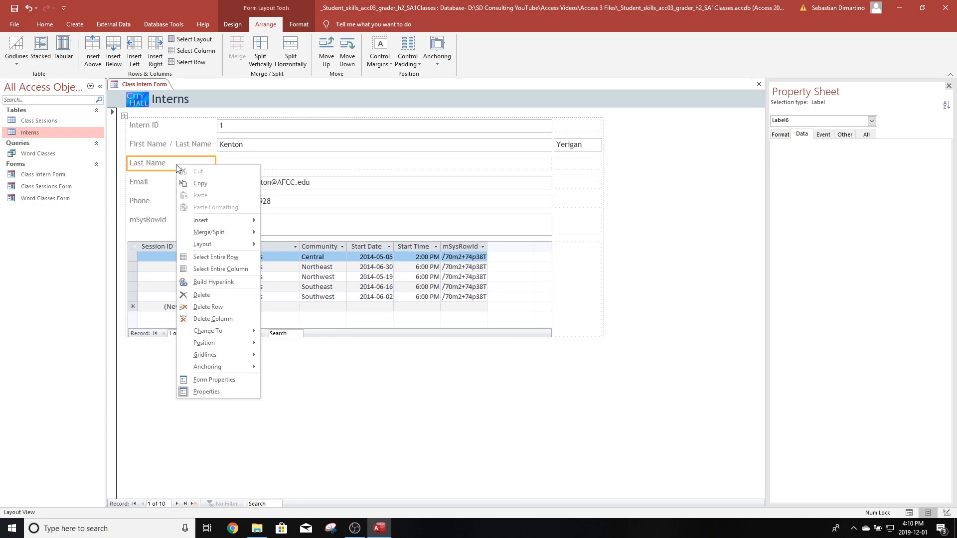
{"action": "left_click", "coordinate": [210, 307]}
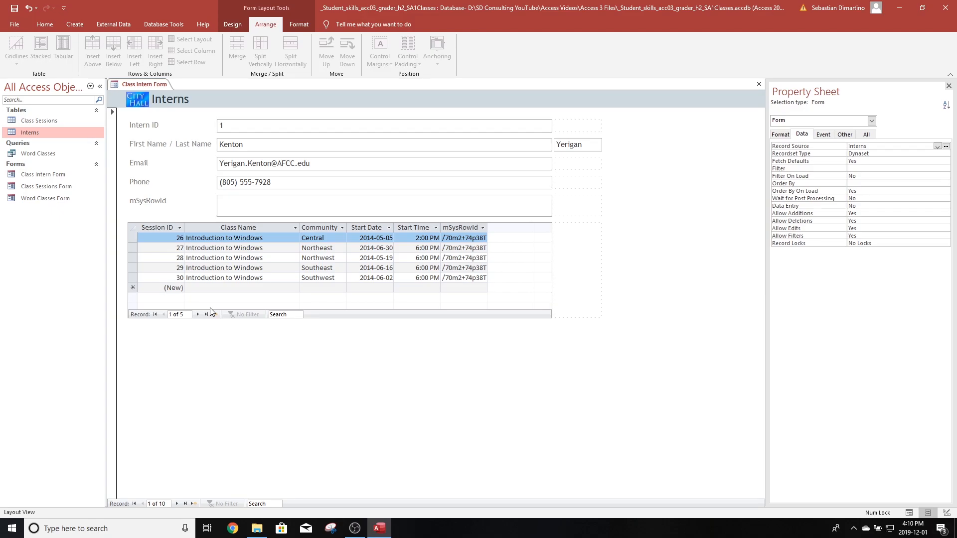
- Set the width of the Intern ID label column to 1.5
{"action": "left_click", "coordinate": [149, 125]}
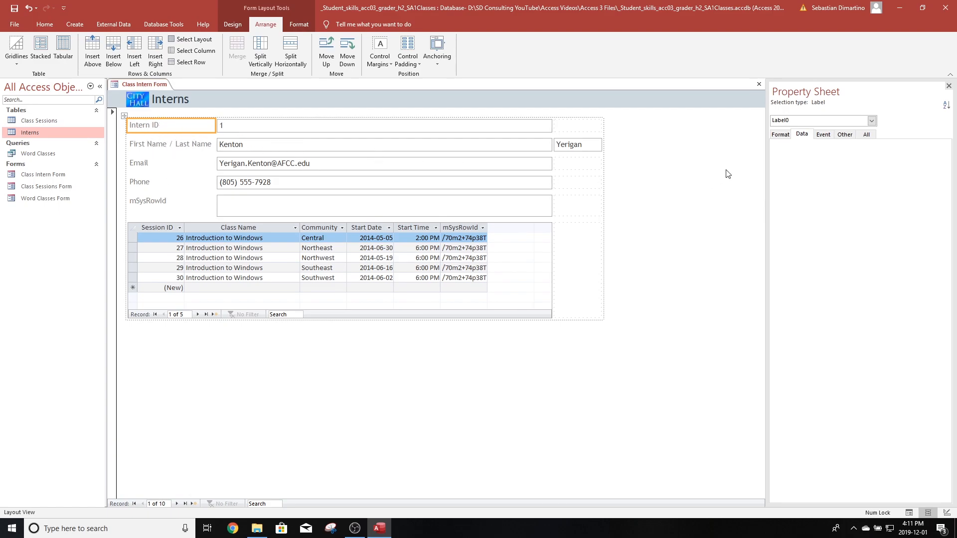
{"action": "left_click", "coordinate": [781, 135]}
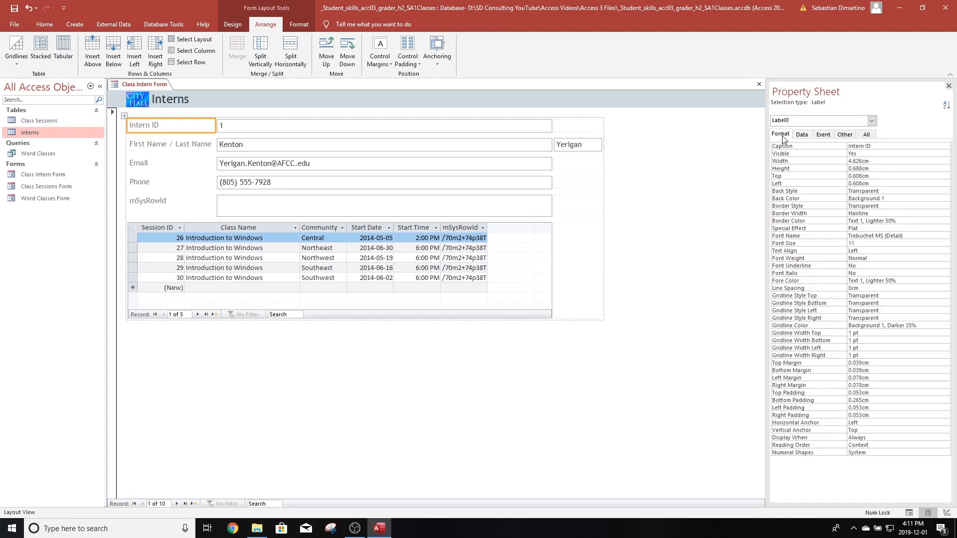
{"action": "left_click", "coordinate": [832, 161]}
{"action": "type", "text": "1.5"}
{"action": "key", "text": "Return"}
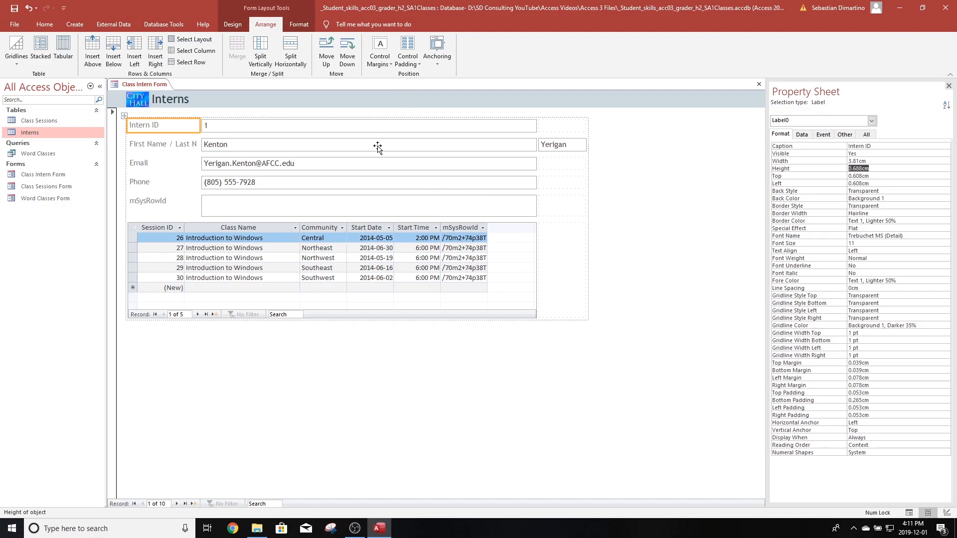
- Set the widths of the Intern ID text box column and the new right column to 2.6 each
{"action": "left_click", "coordinate": [377, 126]}
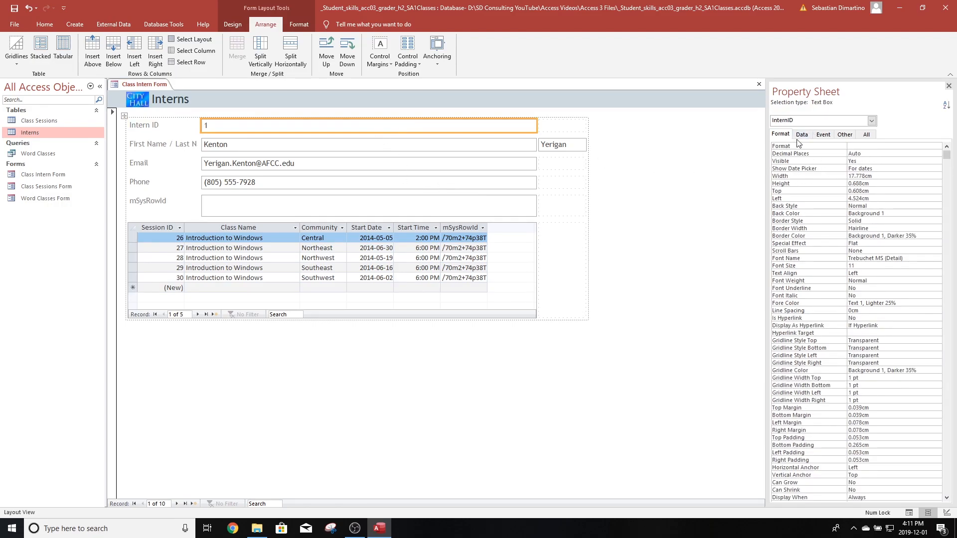
{"action": "left_click_drag", "start_coordinate": [883, 176], "coordinate": [827, 176]}
{"action": "type", "text": "2.6"}
{"action": "key", "text": "Return"}
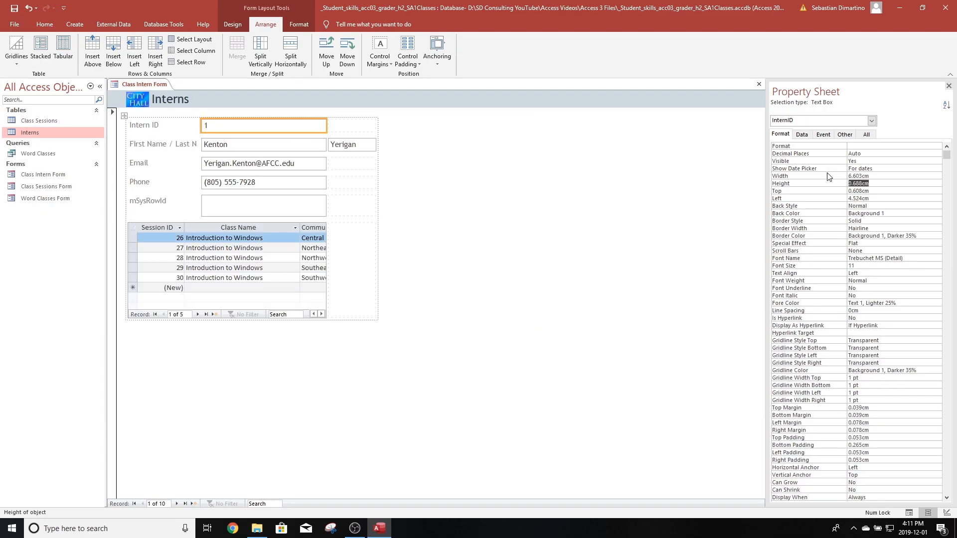
{"action": "left_click", "coordinate": [357, 127]}
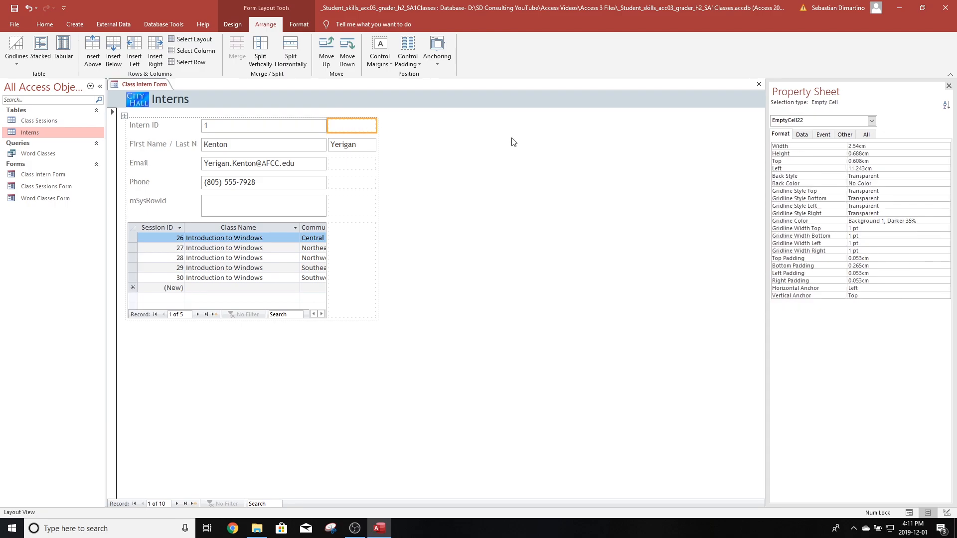
{"action": "left_click", "coordinate": [881, 146]}
{"action": "type", "text": "2.6"}
{"action": "key", "text": "Return"}
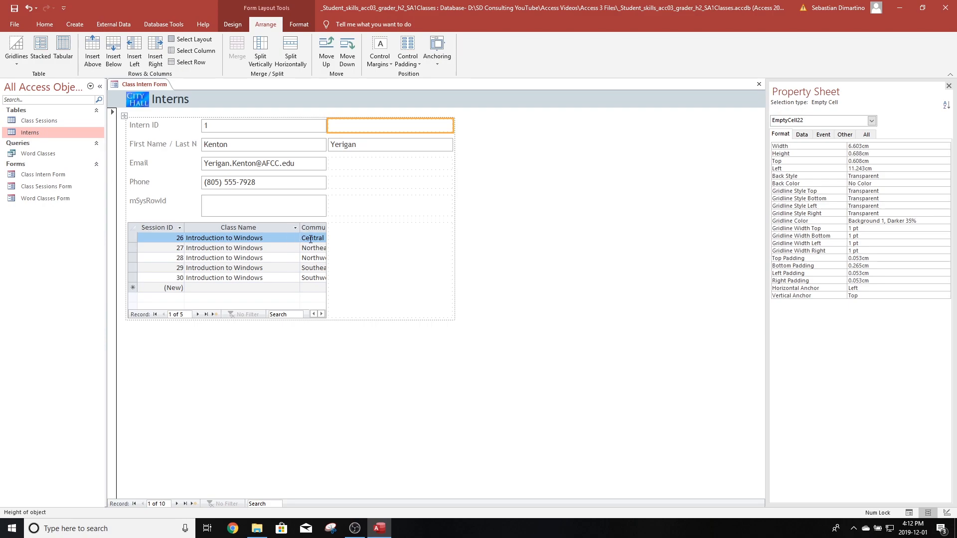
{"action": "left_click", "coordinate": [310, 240]}
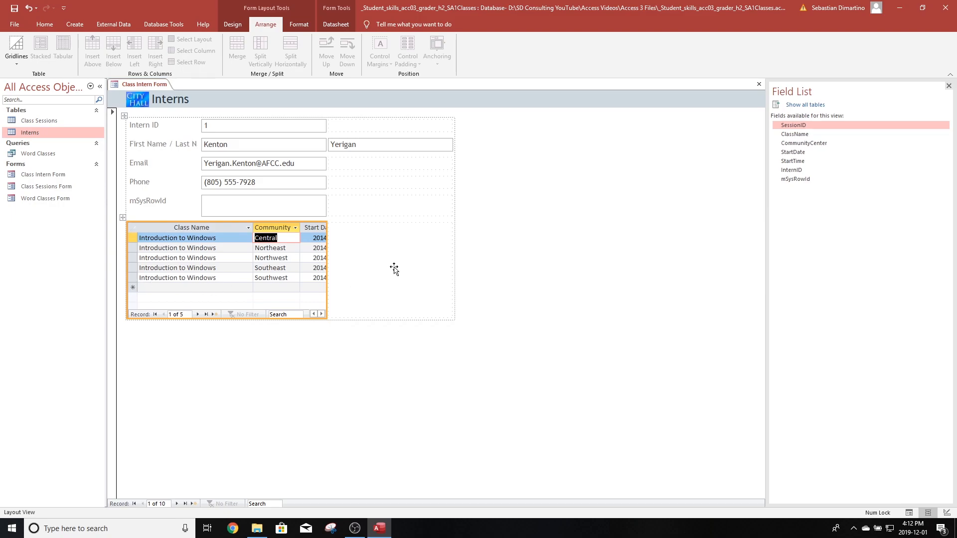
- Merge the subform's cell with the empty cell beside it so the subform spans both columns
{"action": "left_click", "coordinate": [379, 240]}
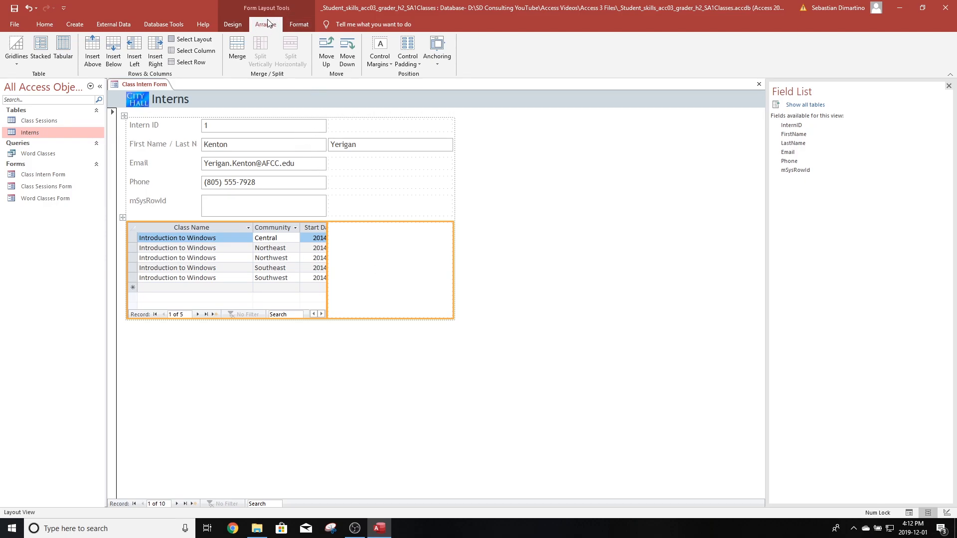
{"action": "left_click", "coordinate": [237, 48]}
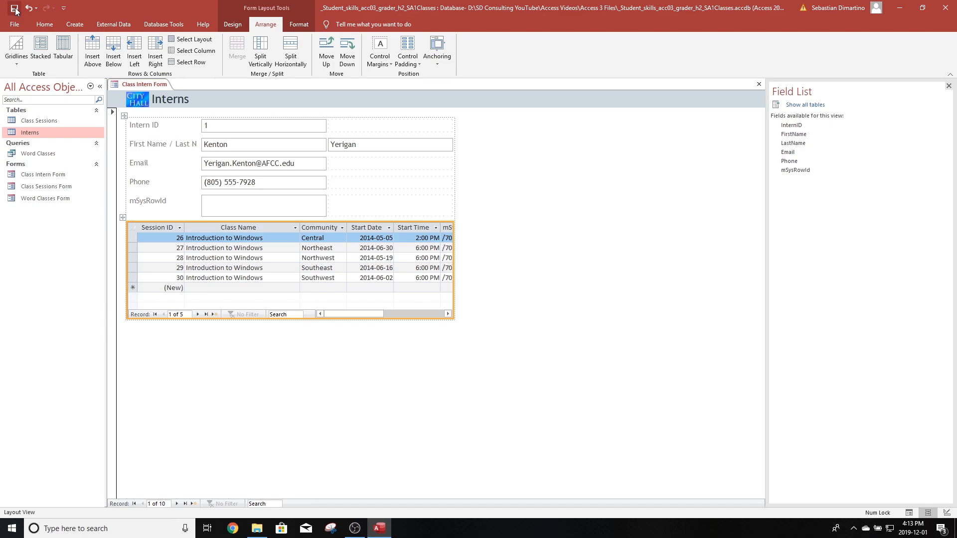
- Switch the Class Intern Form to Form View and go to the last intern record
{"action": "left_click", "coordinate": [44, 24]}
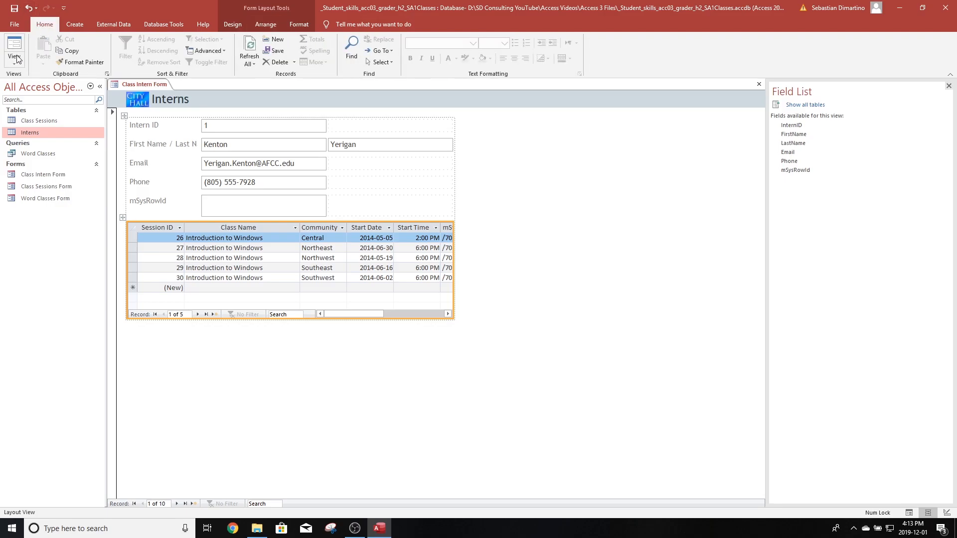
{"action": "left_click", "coordinate": [14, 59]}
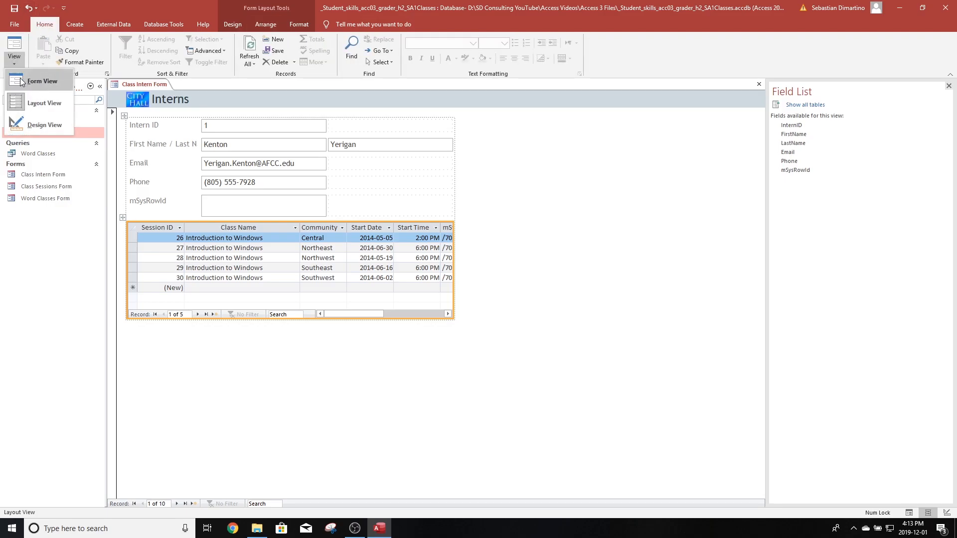
{"action": "left_click", "coordinate": [36, 81]}
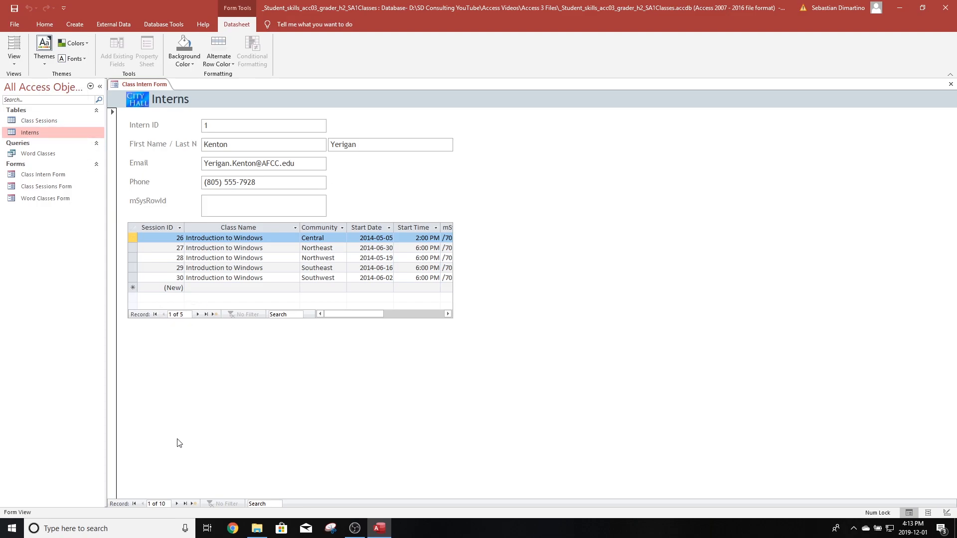
{"action": "left_click", "coordinate": [185, 504]}
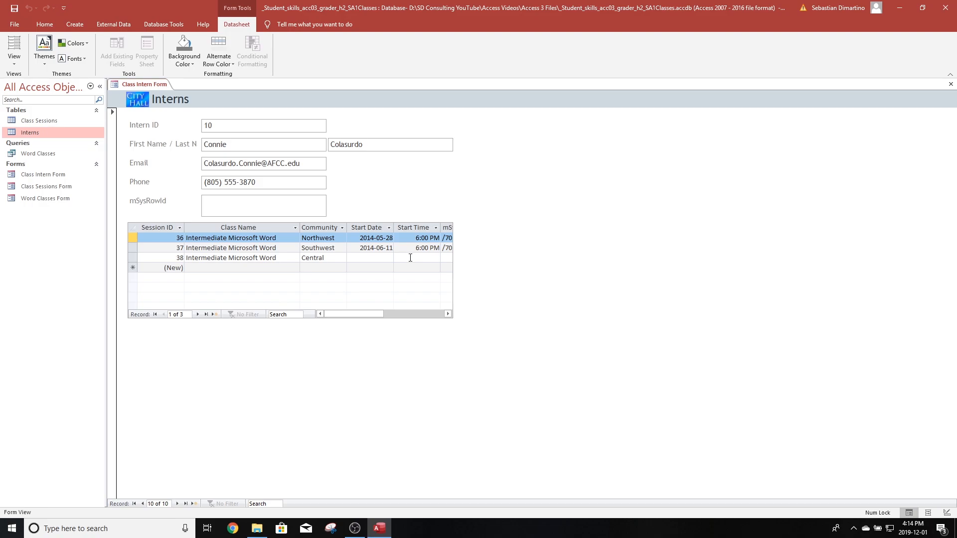
- Enter a Start Date of 5/14/2014 and a Start Time of 2:00 PM for session 38
{"action": "left_click", "coordinate": [379, 258]}
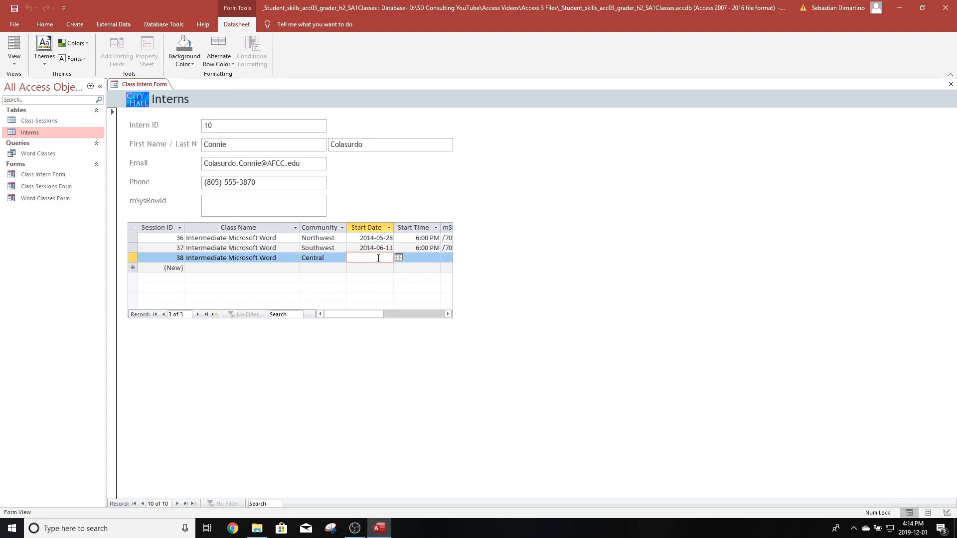
{"action": "type", "text": "5/14/2014"}
{"action": "key", "text": "Tab"}
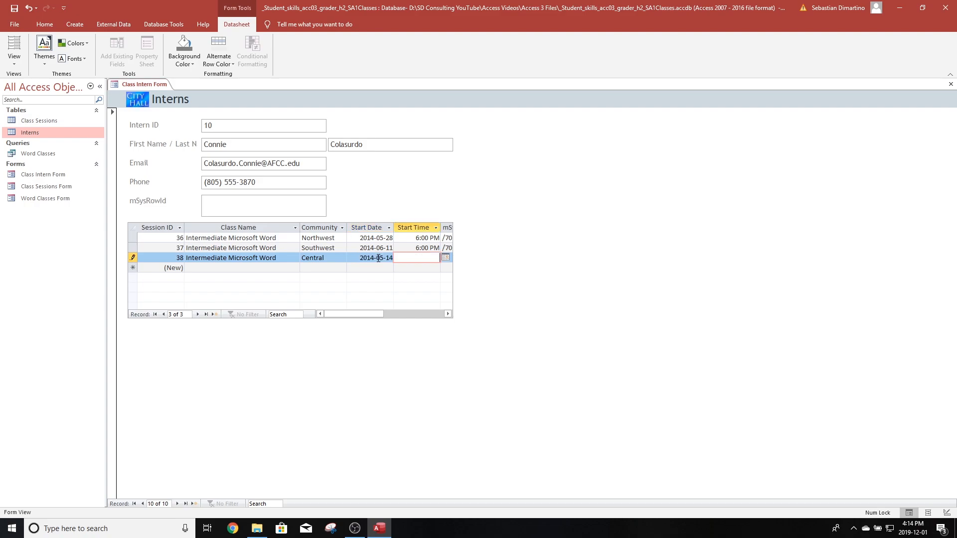
{"action": "type", "text": "2:00 Pm"}
{"action": "key", "text": "BackSpace"}
{"action": "type", "text": "M"}
- Save and close the Class Intern Form
{"action": "left_click", "coordinate": [15, 9]}
{"action": "left_click", "coordinate": [951, 85]}
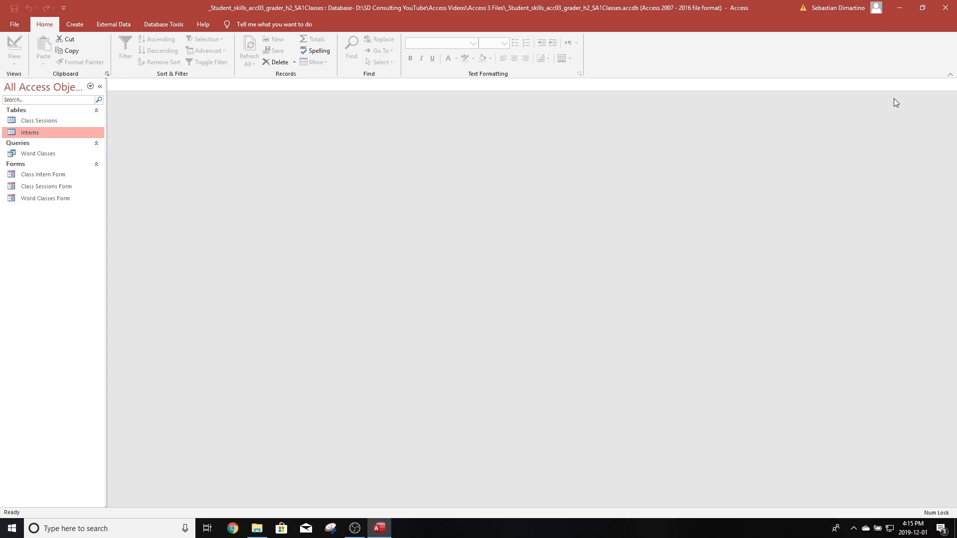
- Create a new navigation form with the Vertical Tabs, Left layout
{"action": "left_click", "coordinate": [73, 25]}
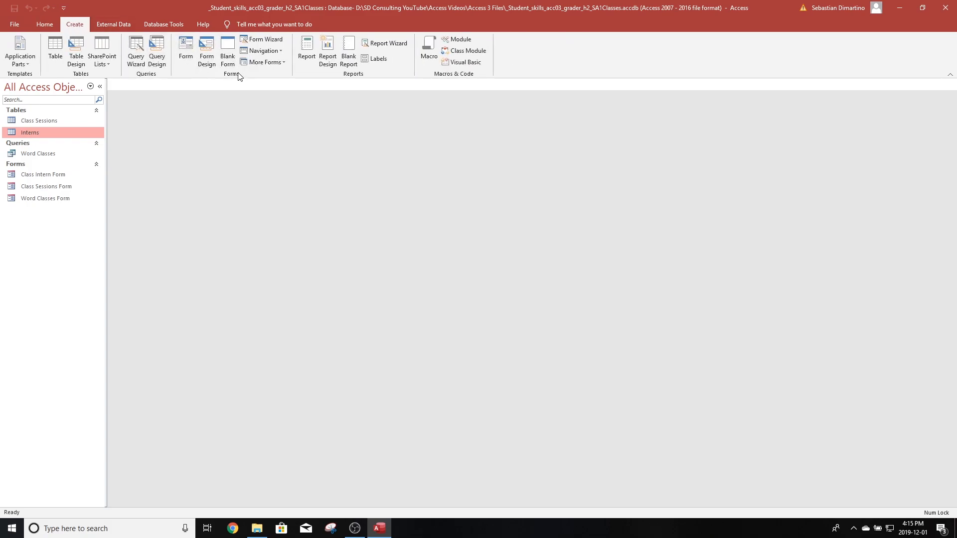
{"action": "left_click", "coordinate": [280, 50]}
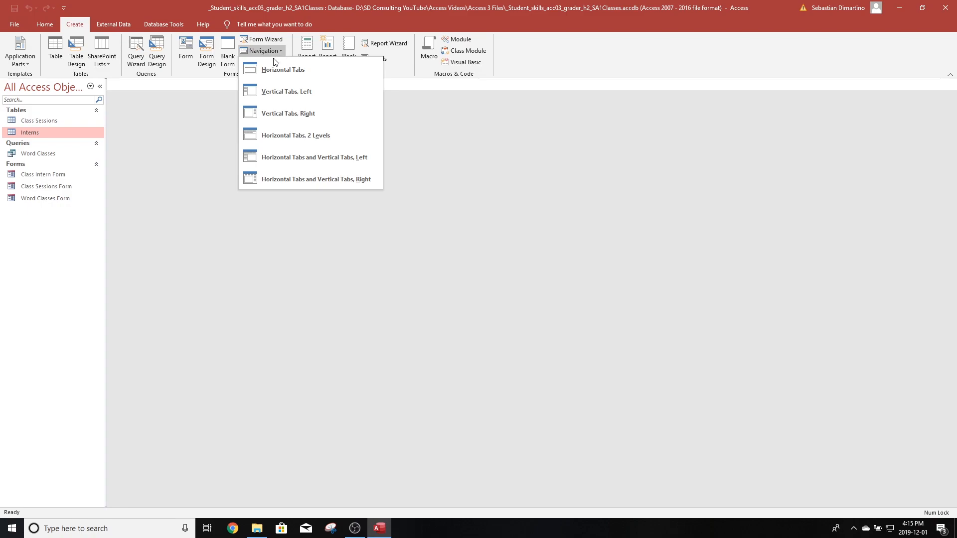
{"action": "left_click", "coordinate": [291, 92]}
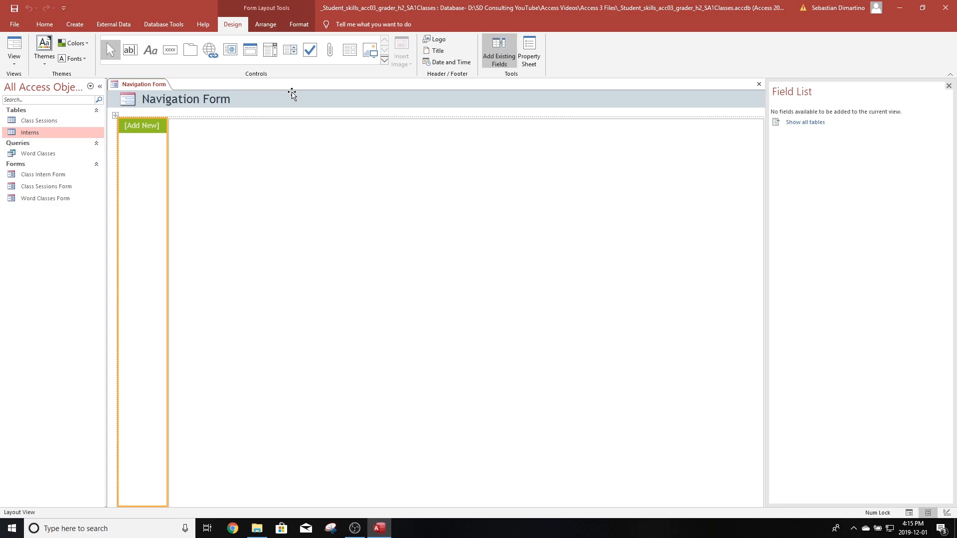
- Apply the Intense Effect - Green, Accent 1 quick style to the [Add New] navigation button
{"action": "left_click", "coordinate": [146, 127]}
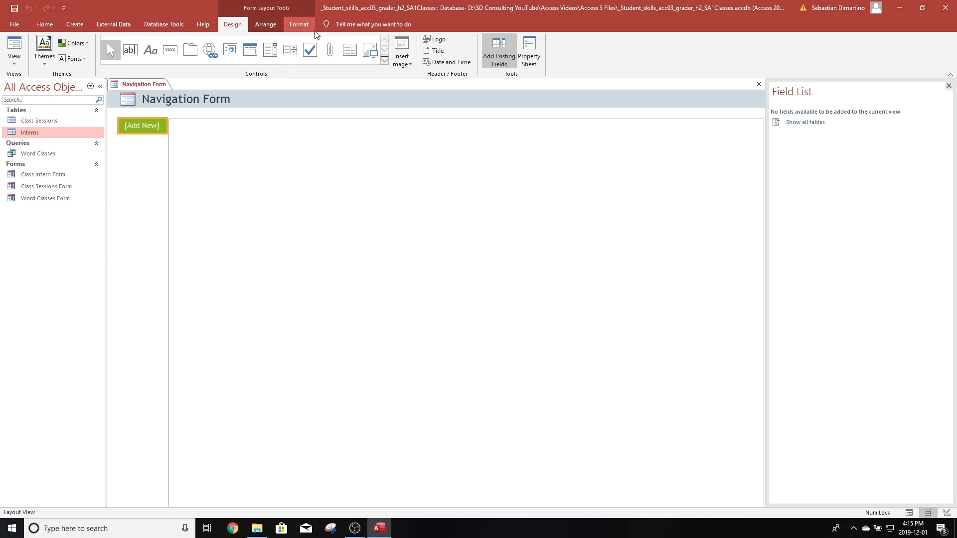
{"action": "left_click", "coordinate": [301, 24]}
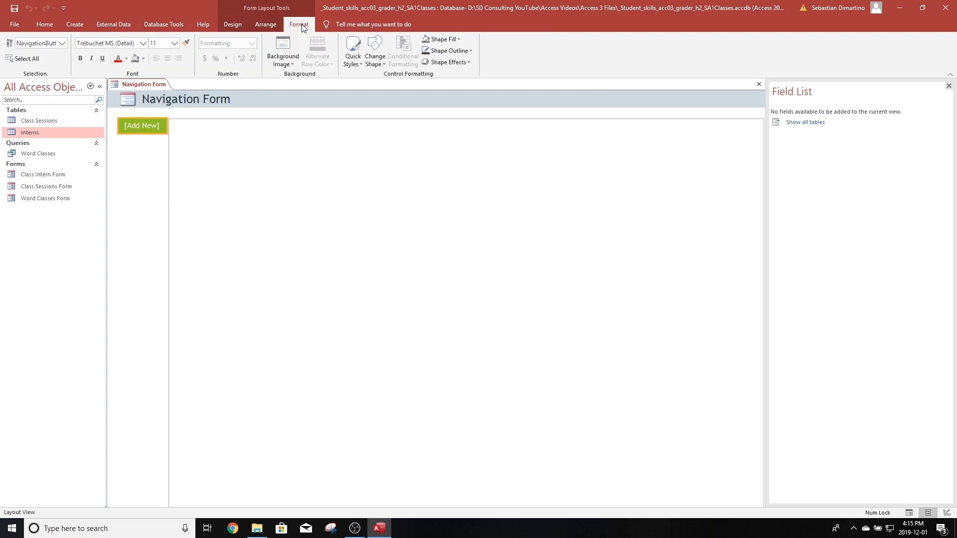
{"action": "left_click", "coordinate": [357, 63]}
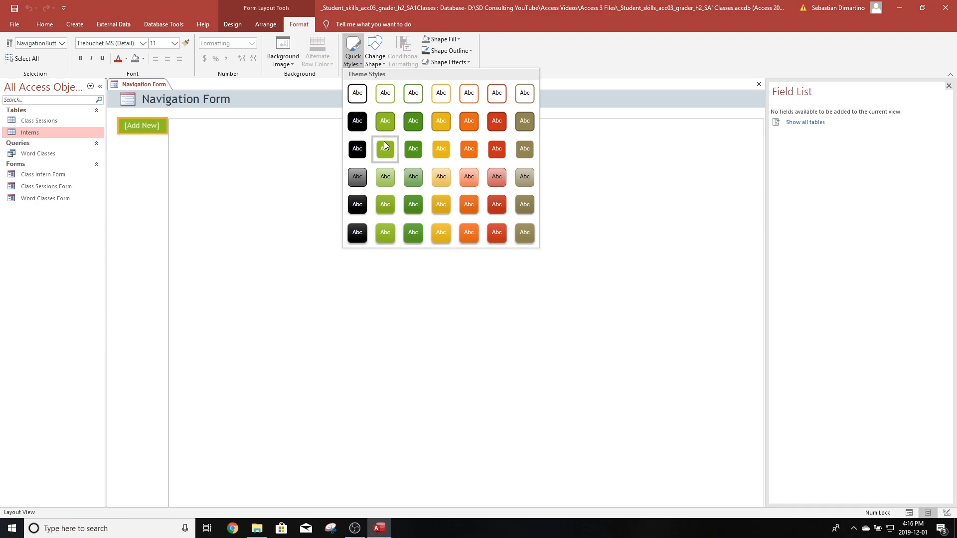
{"action": "left_click", "coordinate": [387, 235]}
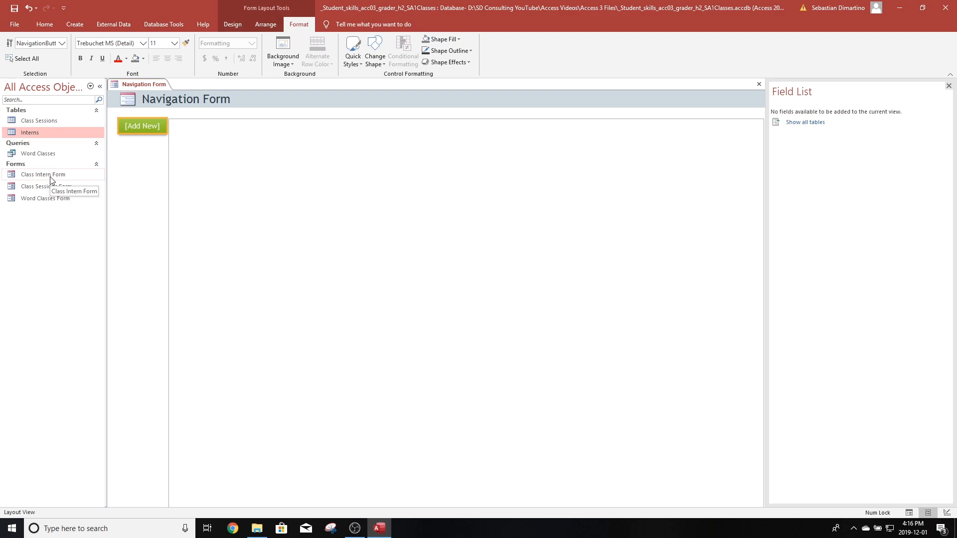
- Add Class Sessions Form, Class Intern Form and Word Classes Form as navigation tabs
{"action": "left_click_drag", "start_coordinate": [46, 189], "coordinate": [133, 145]}
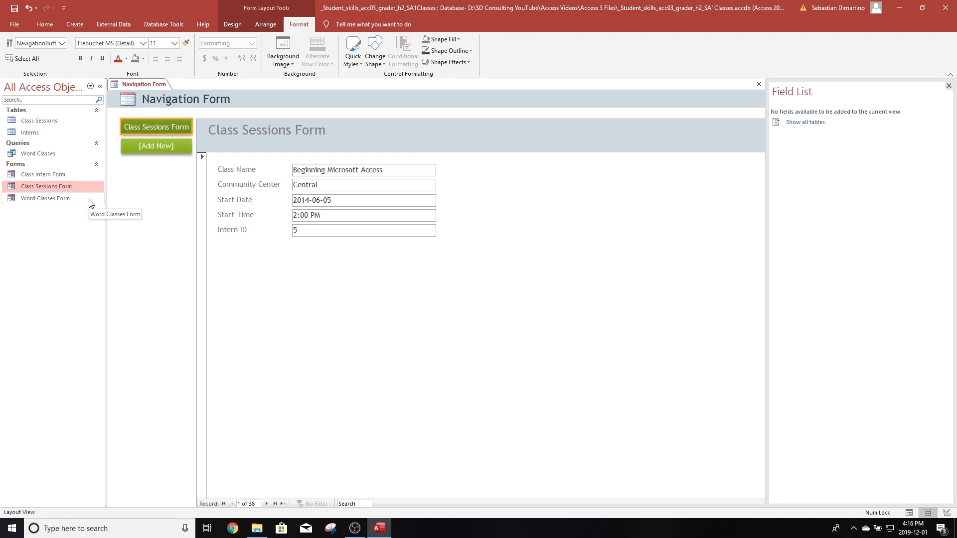
{"action": "left_click", "coordinate": [42, 175]}
{"action": "left_click_drag", "start_coordinate": [42, 175], "coordinate": [162, 193]}
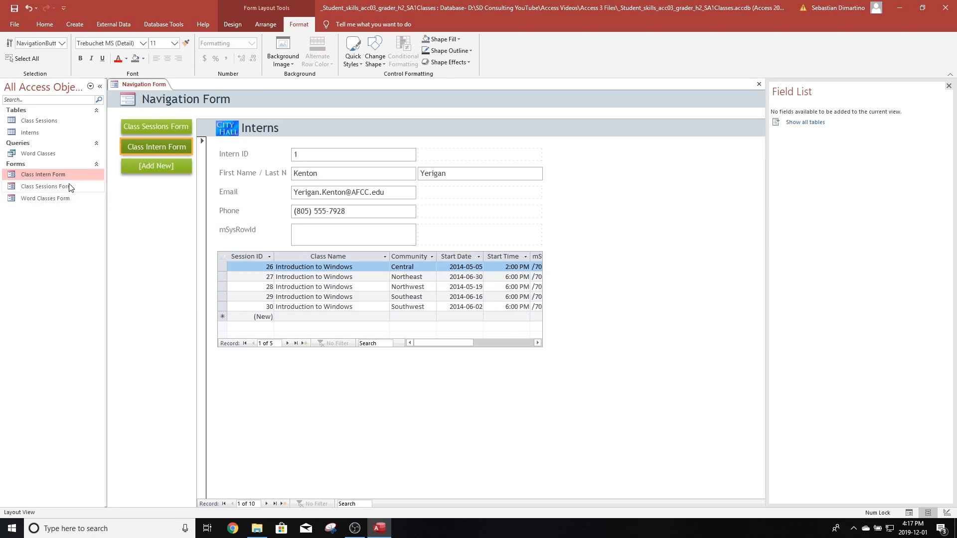
{"action": "left_click_drag", "start_coordinate": [38, 201], "coordinate": [155, 204]}
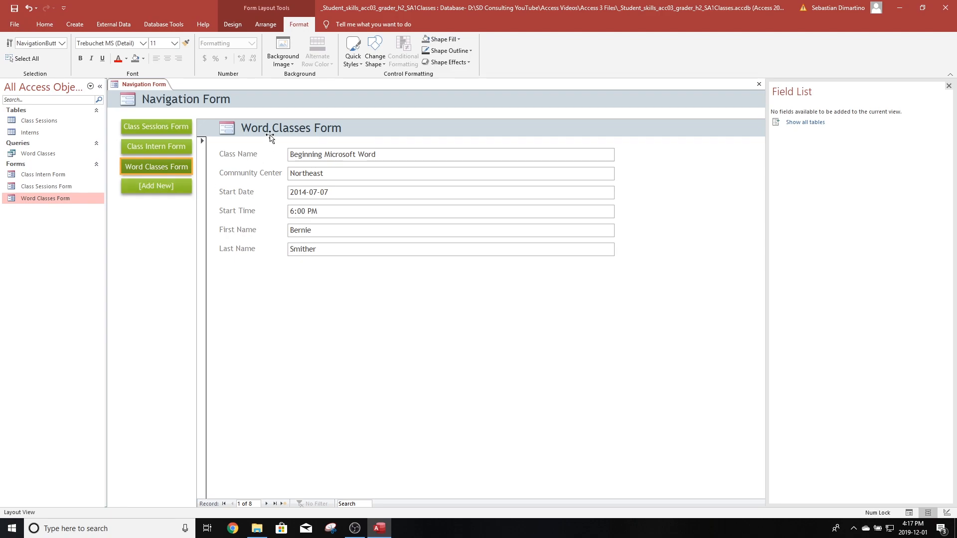
- Set the navigation form's Modal property to Yes in its property sheet
{"action": "left_click", "coordinate": [233, 25]}
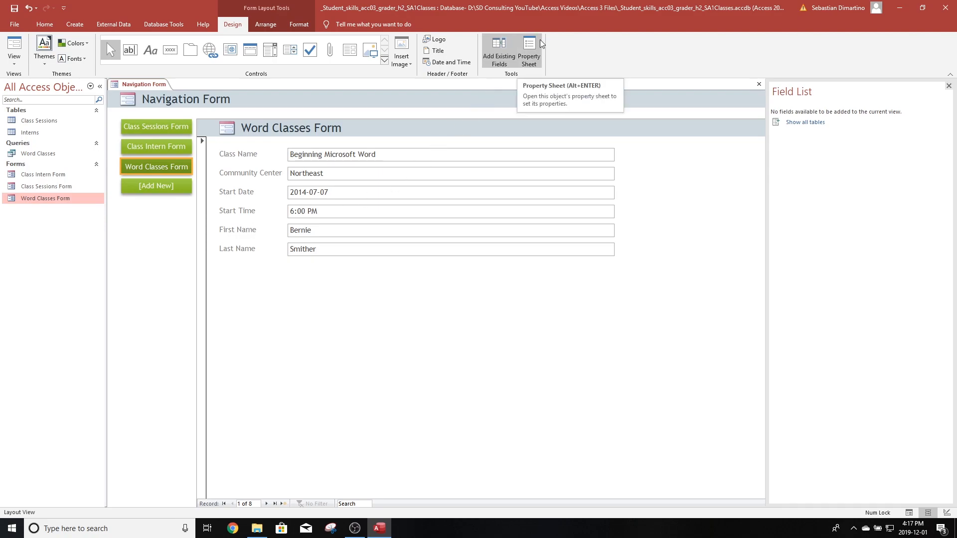
{"action": "left_click", "coordinate": [530, 52]}
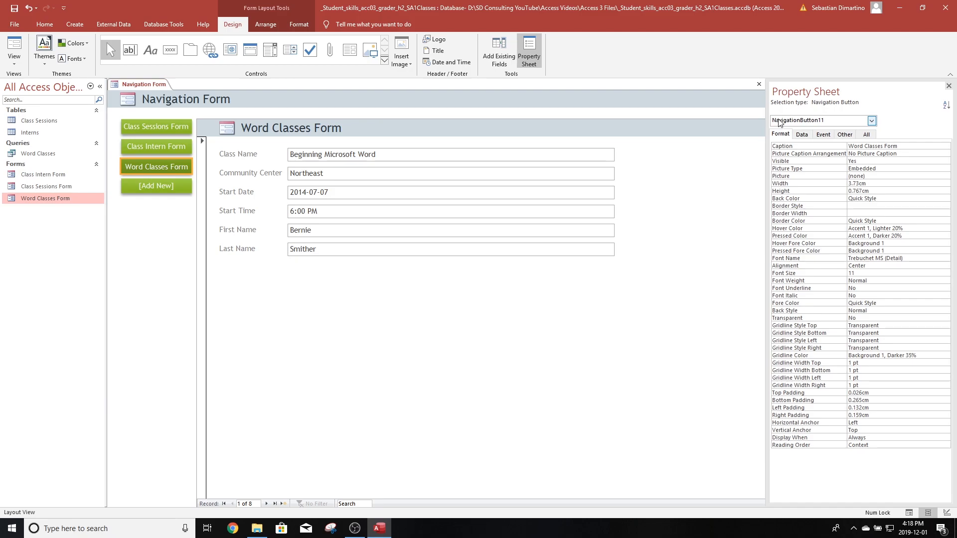
{"action": "left_click", "coordinate": [871, 121]}
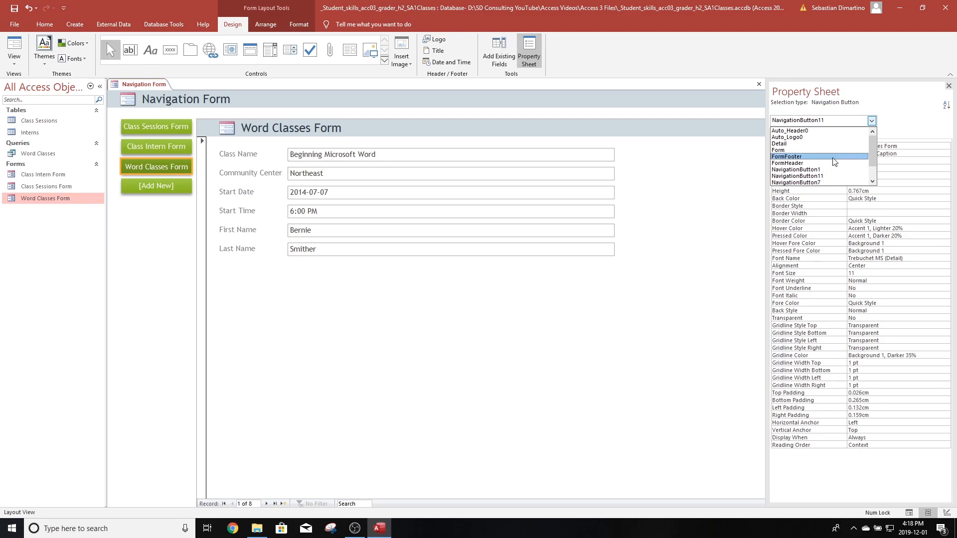
{"action": "left_click", "coordinate": [806, 155]}
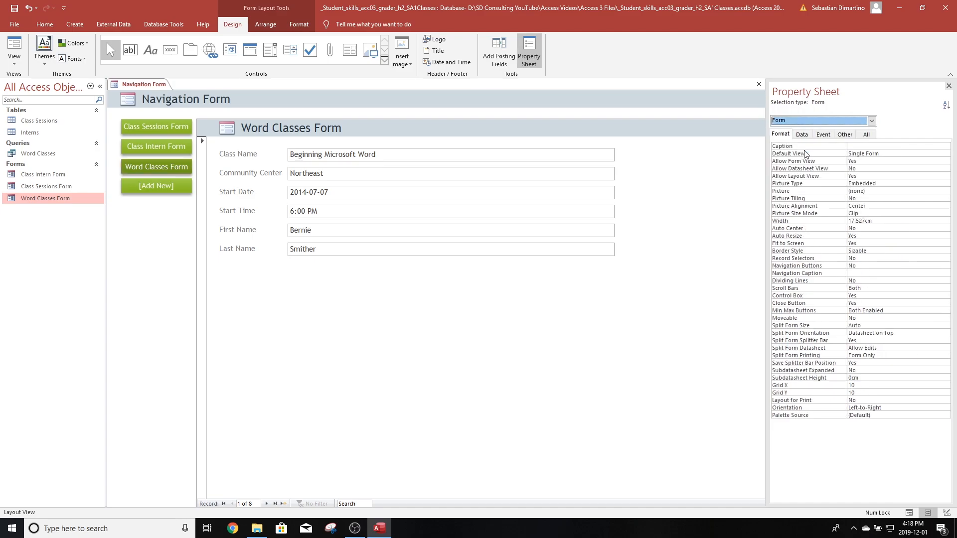
{"action": "left_click", "coordinate": [867, 135]}
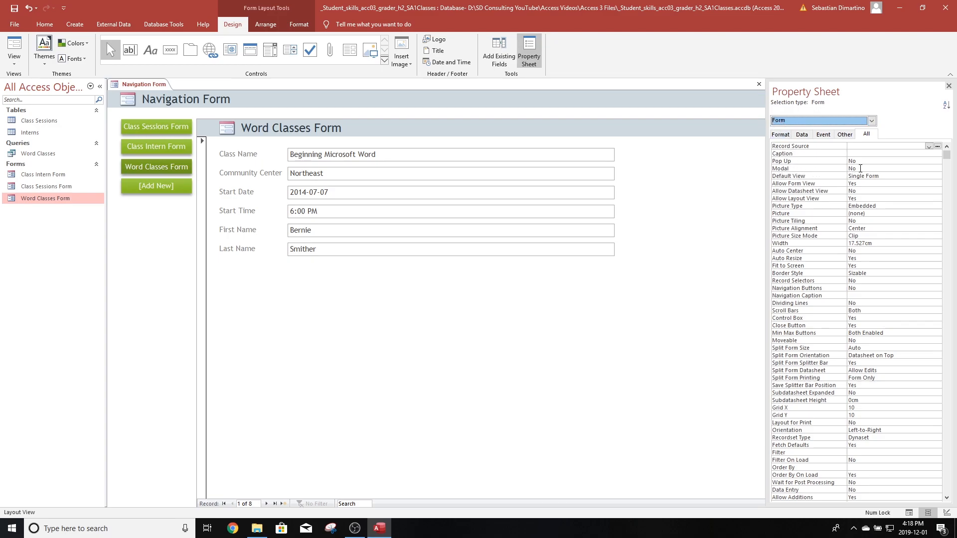
{"action": "left_click", "coordinate": [860, 168]}
{"action": "left_click", "coordinate": [937, 168]}
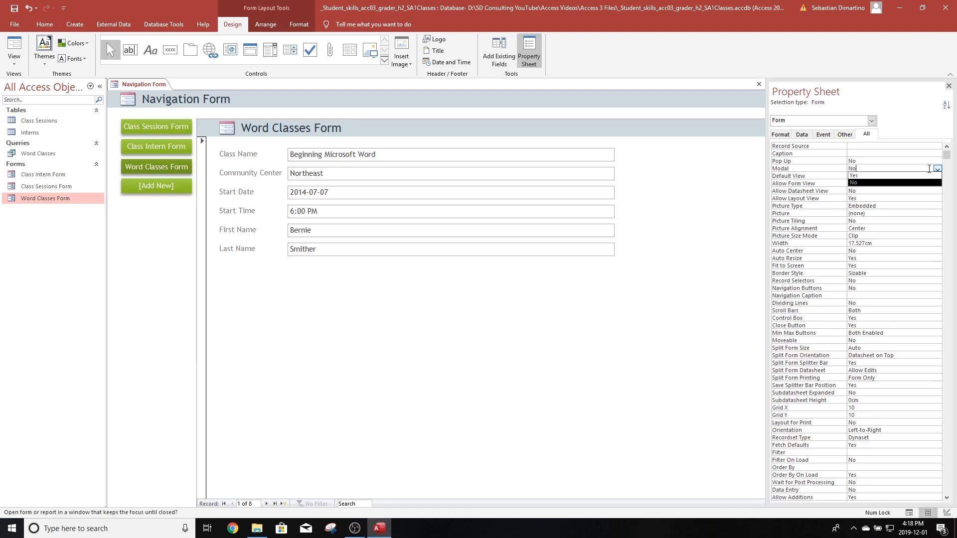
{"action": "left_click", "coordinate": [901, 177]}
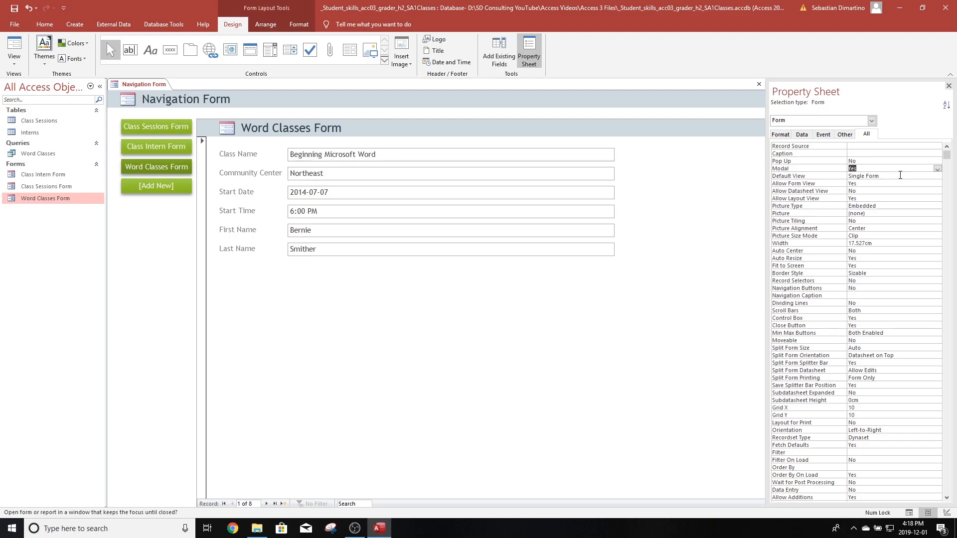
- Save the form as Navigation Form and close it
{"action": "left_click", "coordinate": [13, 9]}
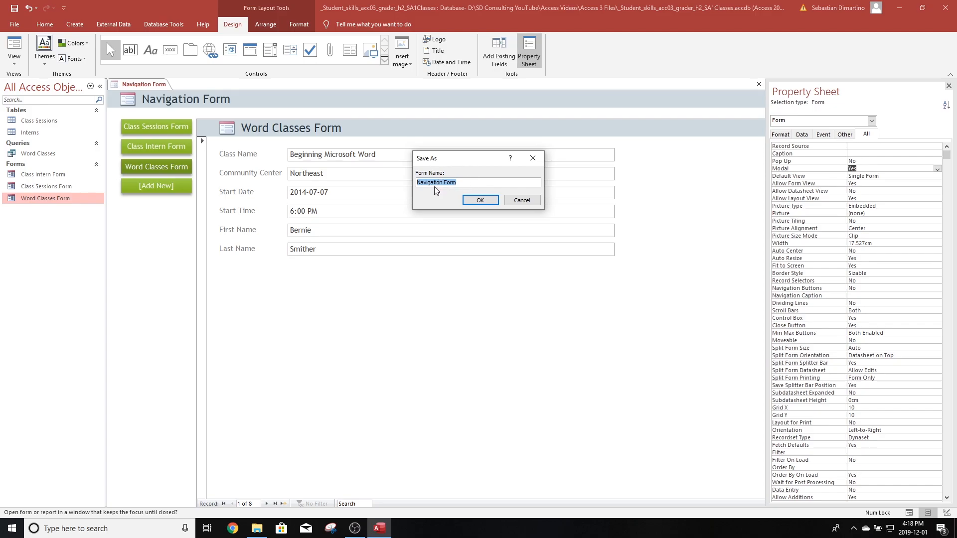
{"action": "left_click", "coordinate": [479, 201]}
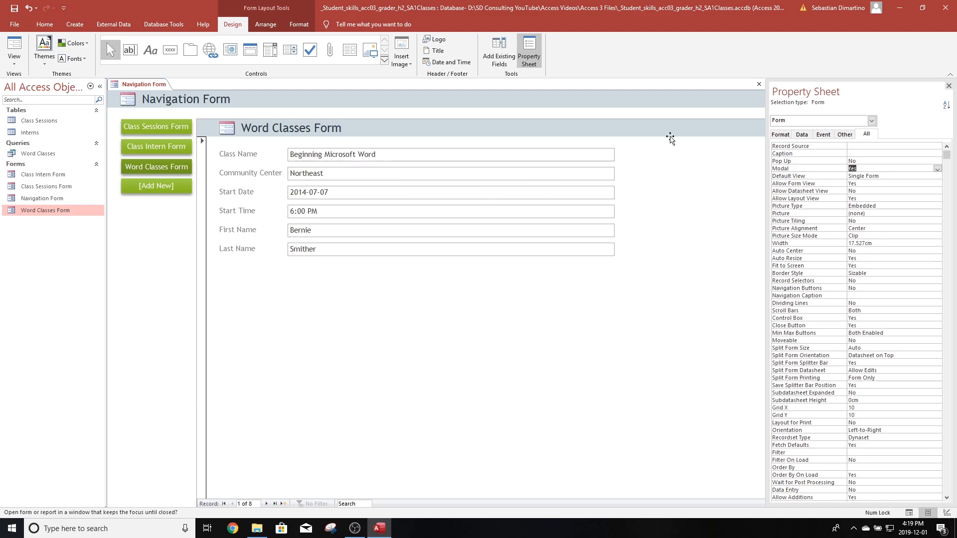
{"action": "left_click", "coordinate": [759, 84]}
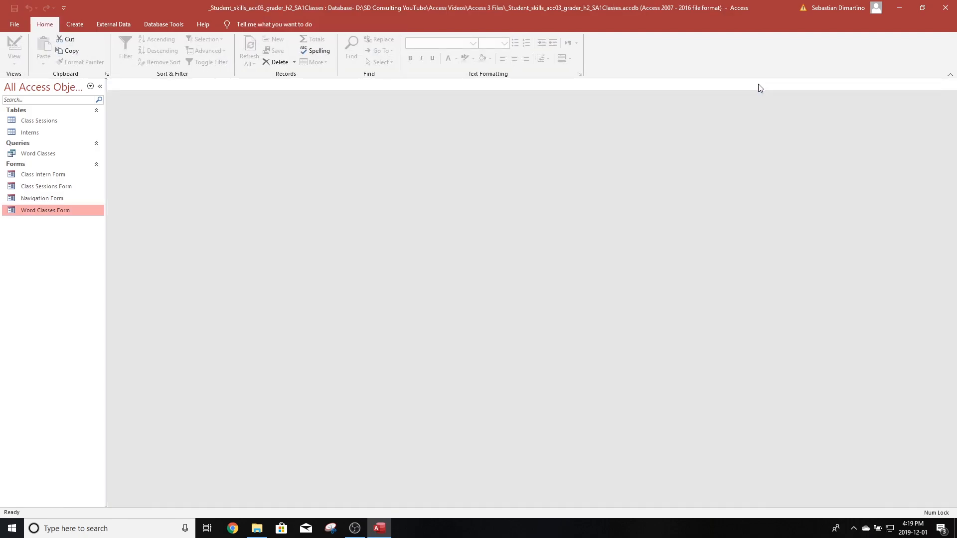